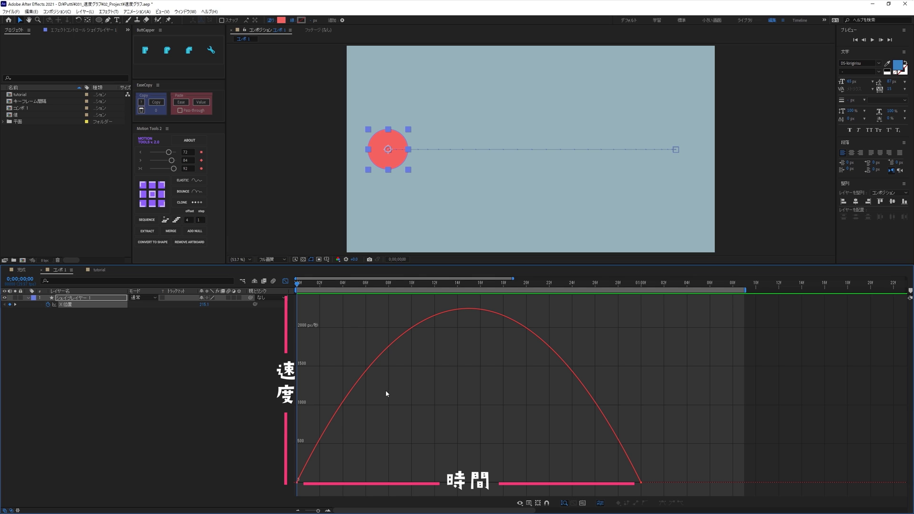
- Ease the first keyframe's outgoing speed to 100% influence and preview the red circle's motion
left_click_drag(367, 438, 292, 484)
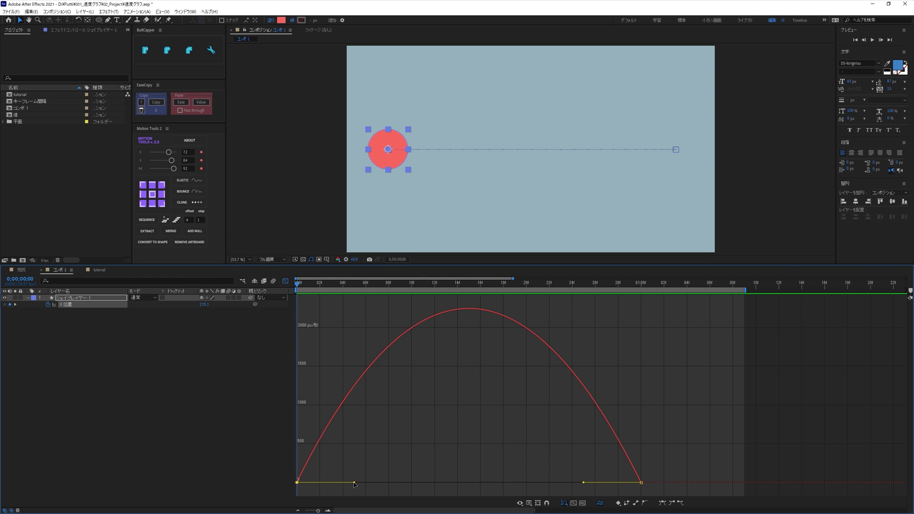
mouse_move(355, 484)
left_mouse_down()
mouse_move(337, 310)
mouse_move(330, 478)
mouse_move(474, 484)
left_mouse_up()
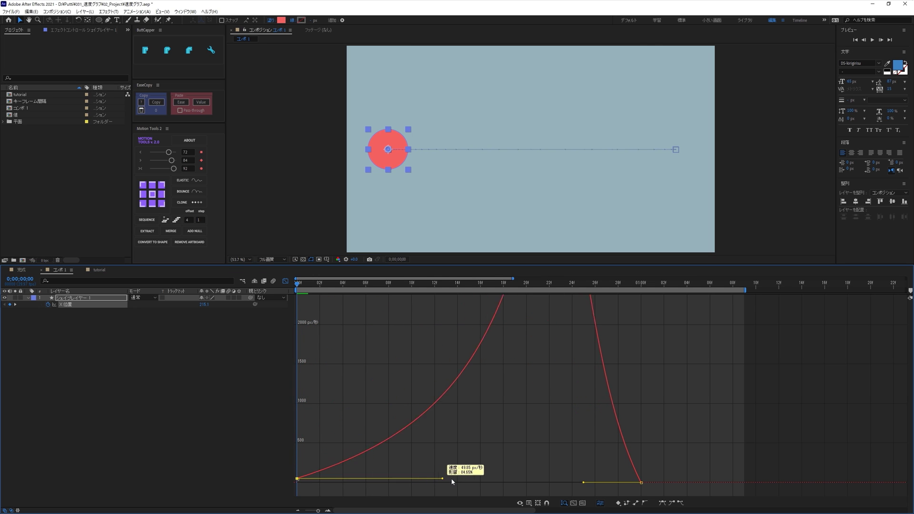
left_click_drag(474, 484, 499, 482)
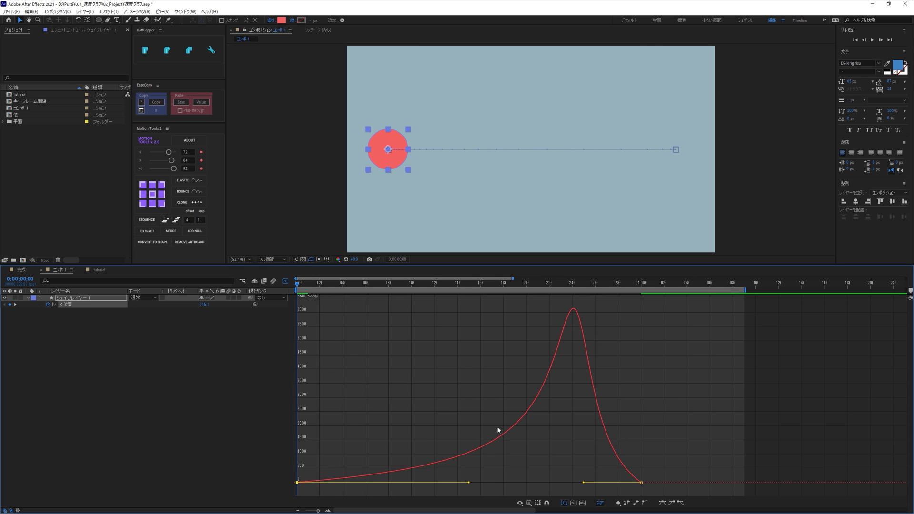
key("space")
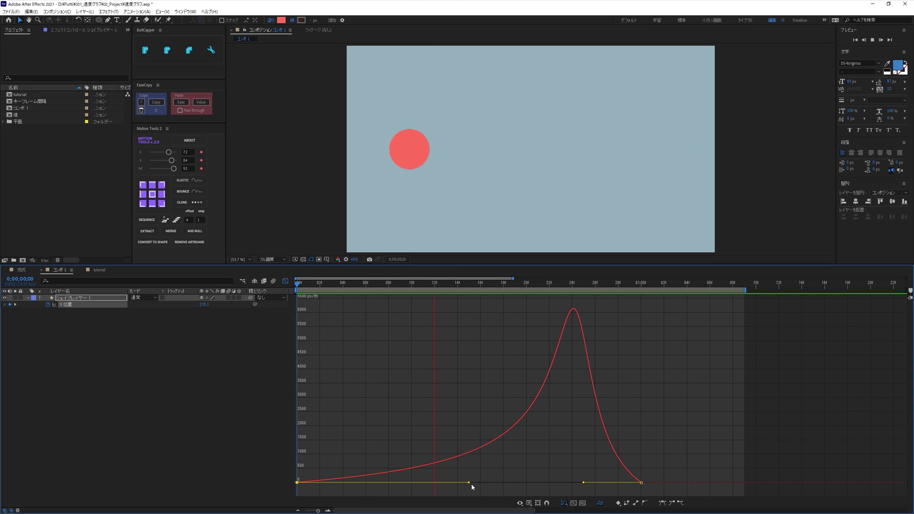
- Cut the first keyframe's ease influence to about 0.01% and replay the motion from frame one
key("space")
mouse_move(469, 483)
left_mouse_down()
mouse_move(288, 482)
mouse_move(225, 433)
mouse_move(228, 419)
left_mouse_up()
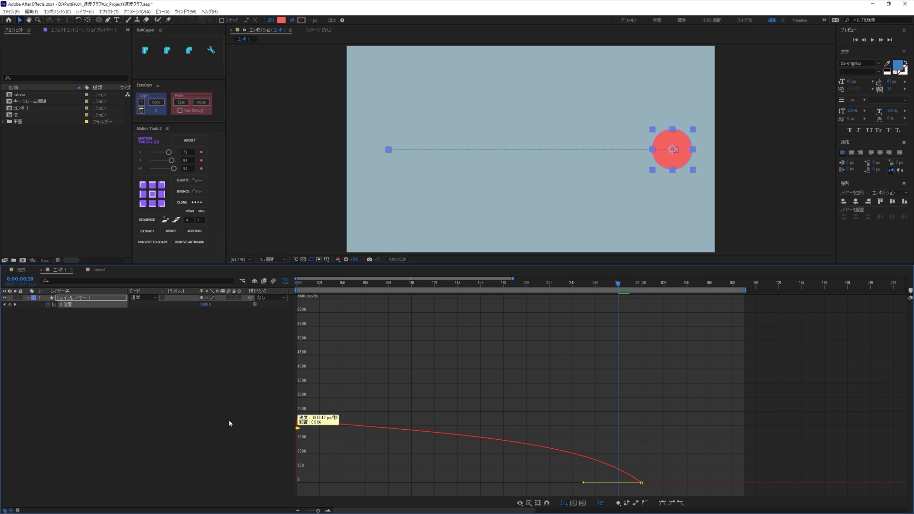
key("Home")
key("space")
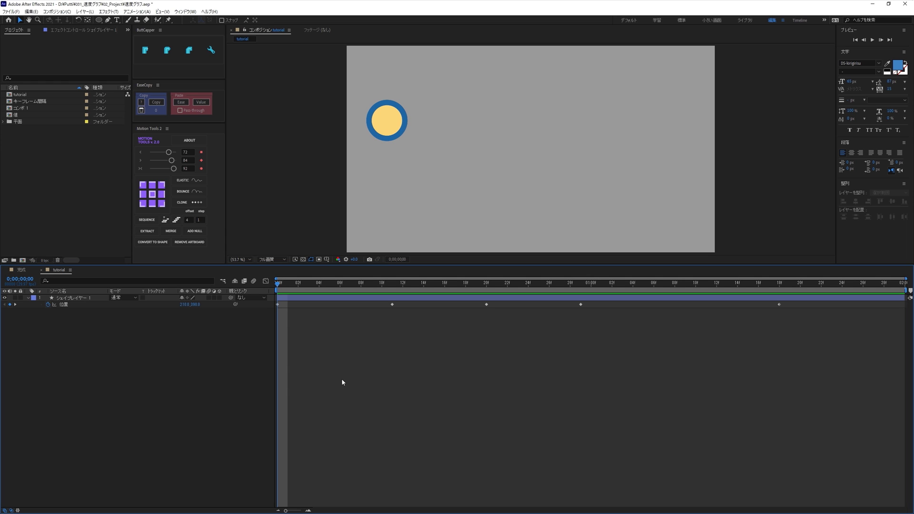
- Preview the tutorial comp and select the shape layer to show its S-path, then open the Graph Editor
key("space")
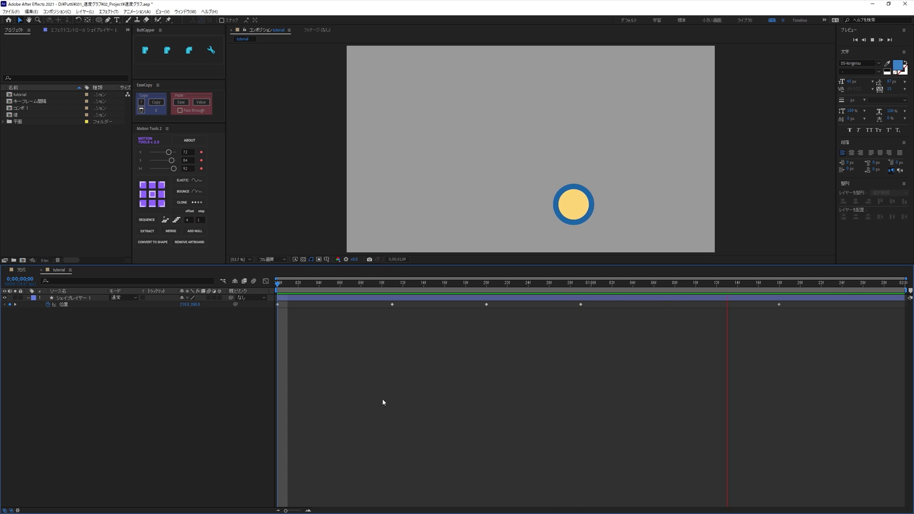
left_click(342, 299)
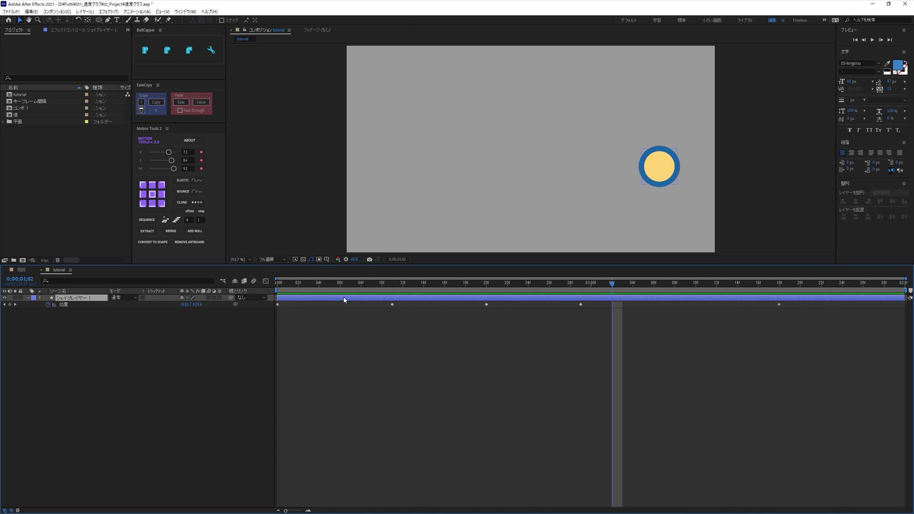
left_click(339, 284)
mouse_move(334, 289)
left_mouse_down()
mouse_move(756, 314)
mouse_move(276, 305)
left_mouse_up()
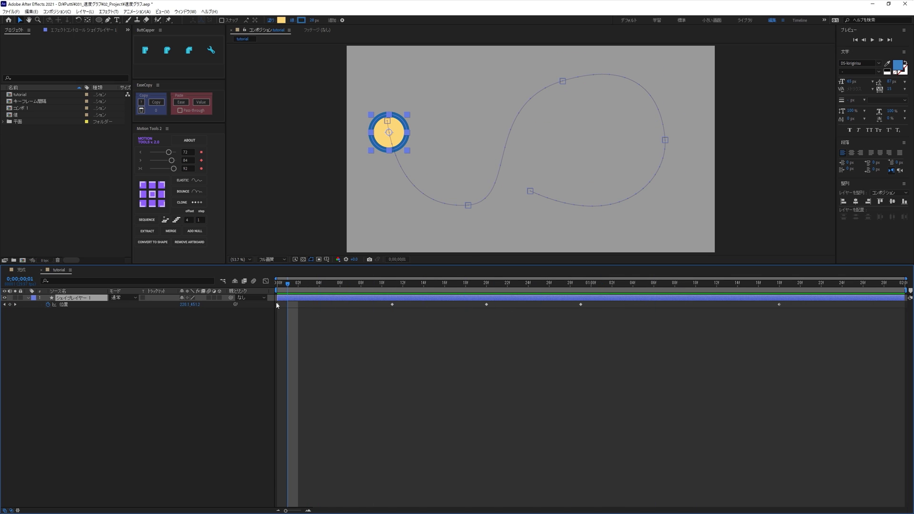
left_click(266, 281)
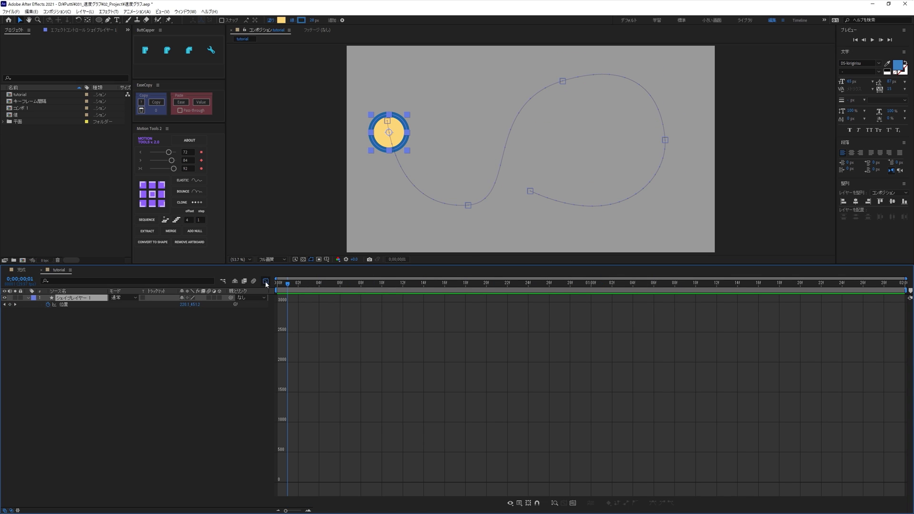
- Show the Position speed graph, test raising the first keyframe to ~2500 px/s, then undo it
left_click(68, 305)
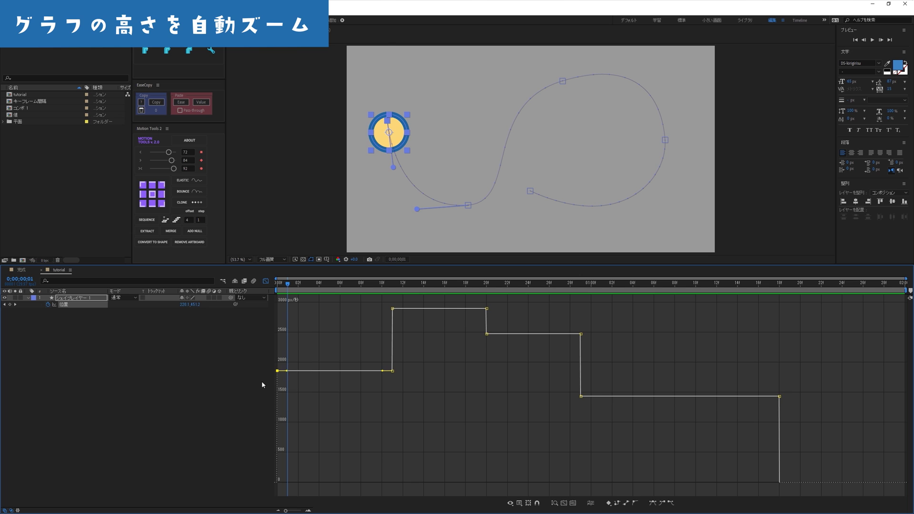
left_click_drag(277, 370, 277, 258)
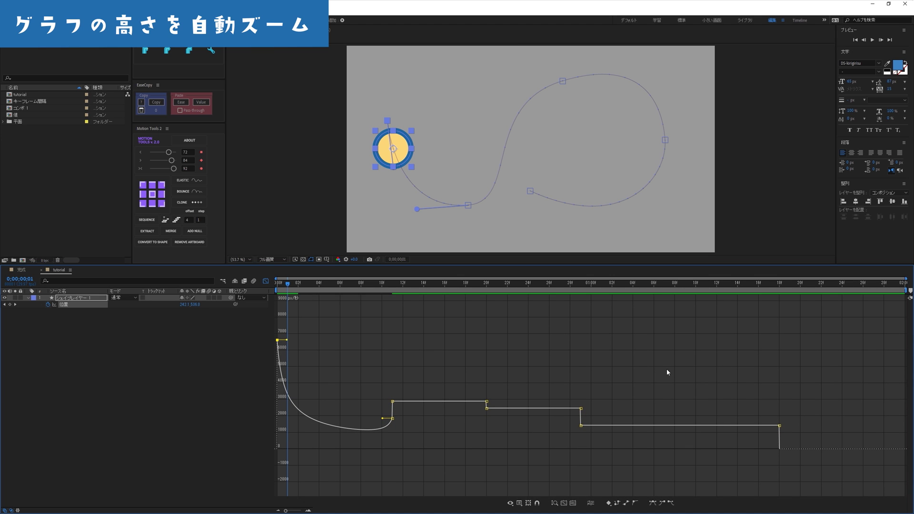
key("ctrl+z")
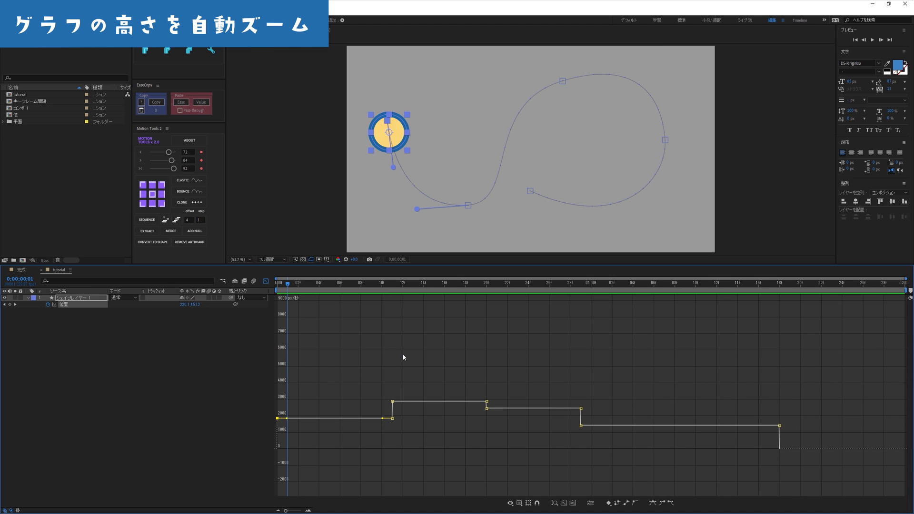
left_click(448, 370)
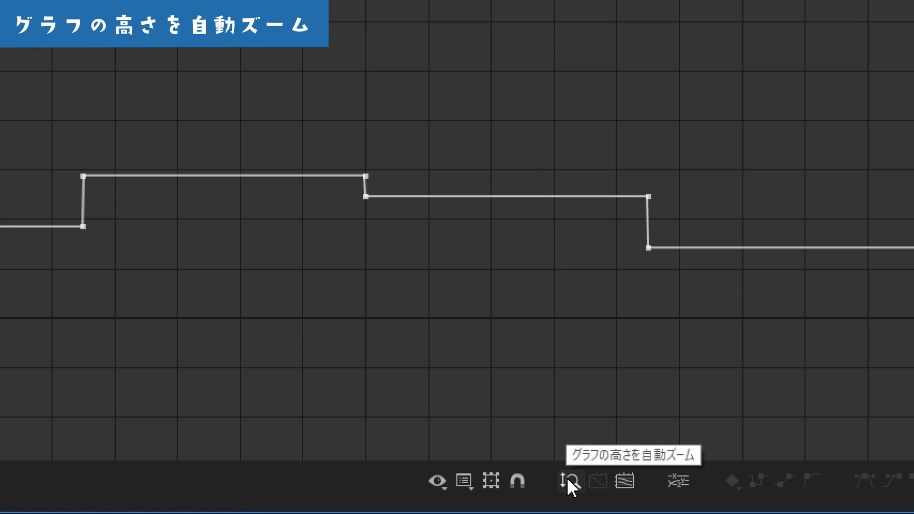
- Turn on Auto-zoom graph height and settle the first keyframe's speed near 1800 px/s
left_click(569, 481)
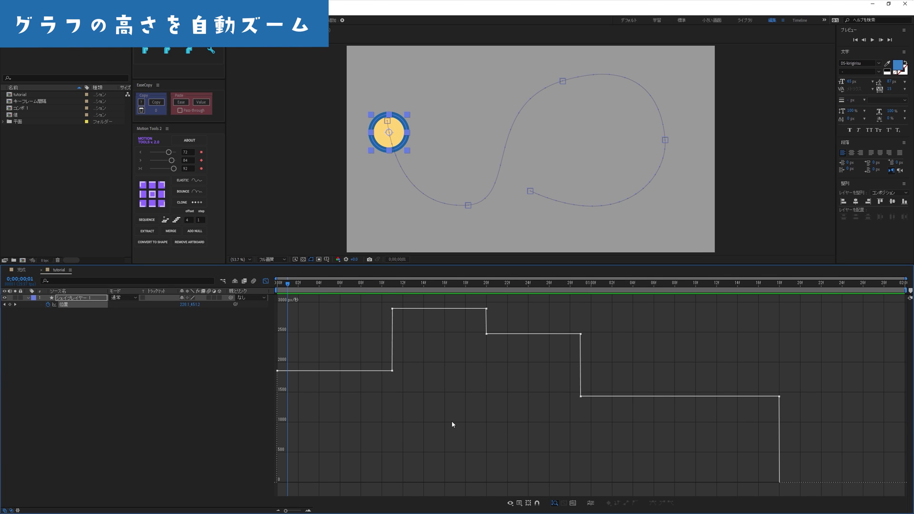
left_click_drag(277, 371, 275, 265)
mouse_move(279, 300)
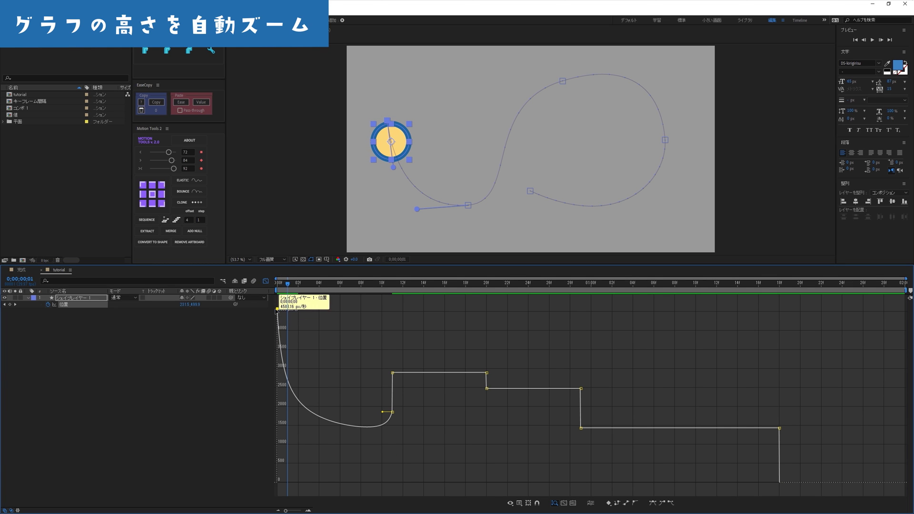
left_click_drag(278, 308, 279, 266)
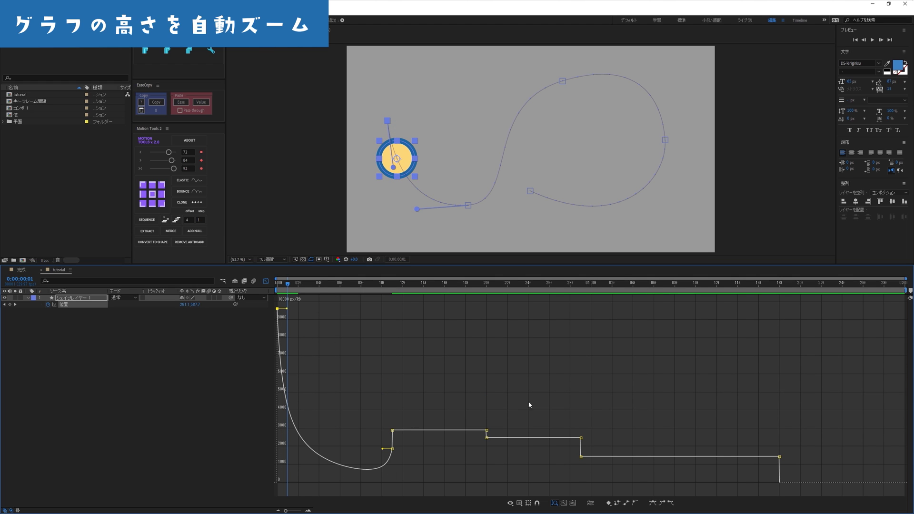
left_click(581, 393)
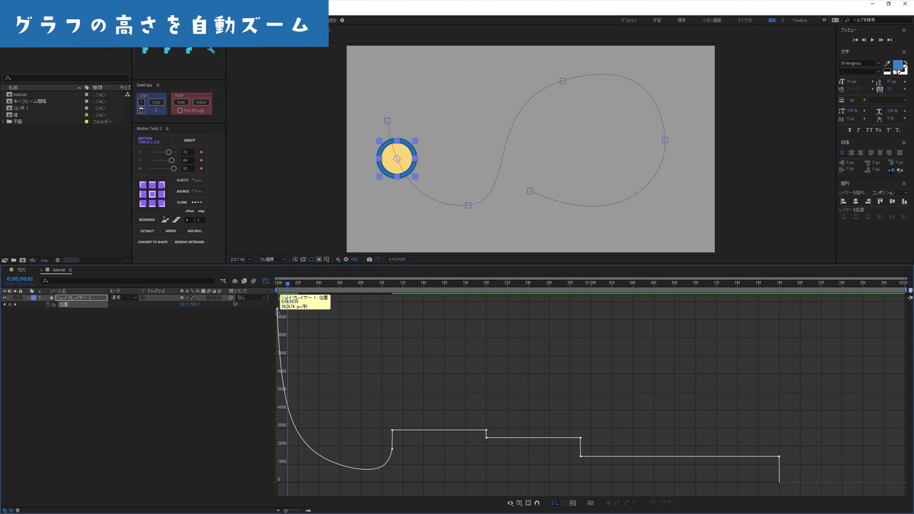
left_click_drag(278, 309, 278, 446)
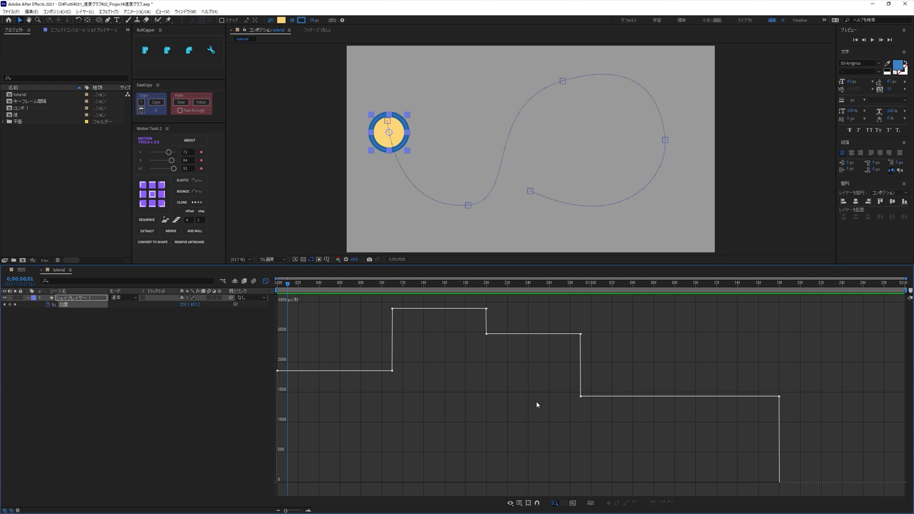
key("Home")
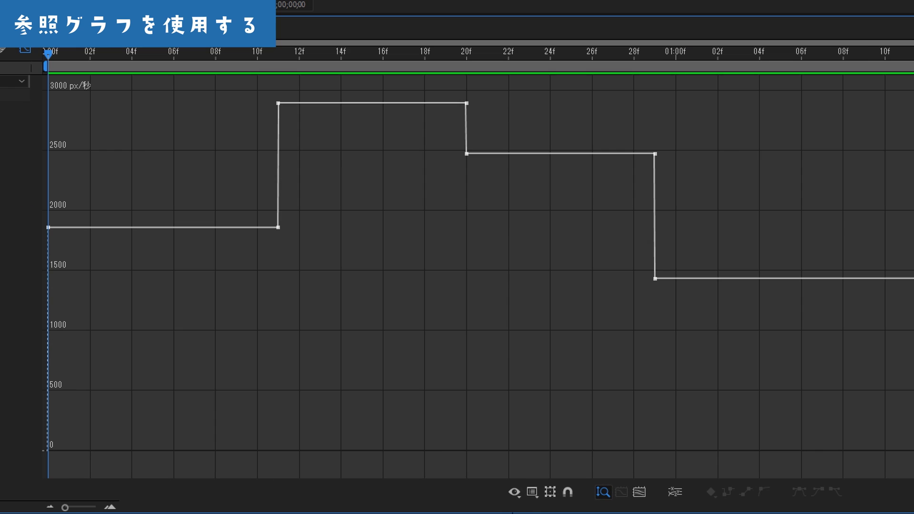
left_click(520, 503)
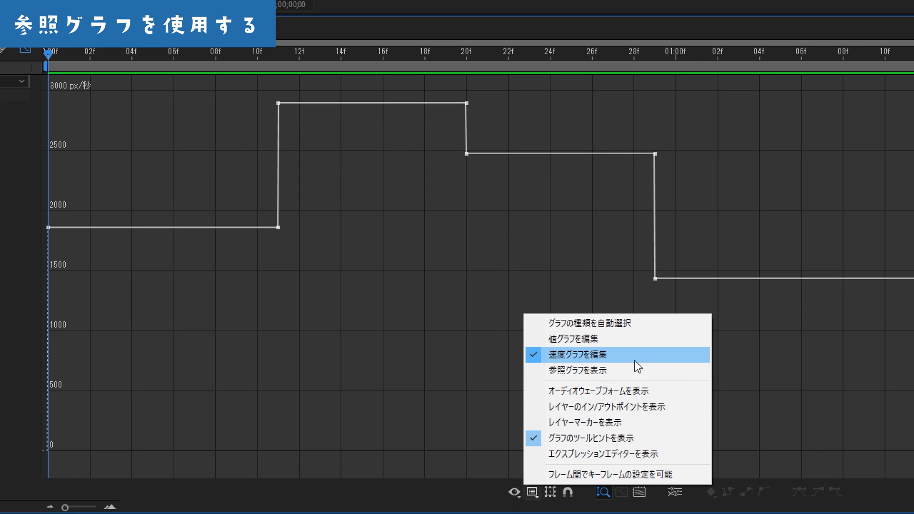
left_click(667, 371)
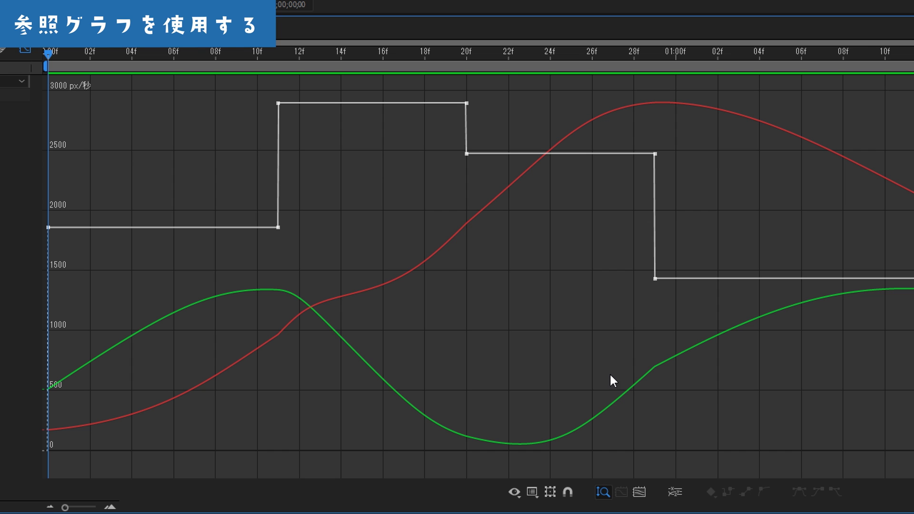
left_click(532, 493)
left_click(562, 371)
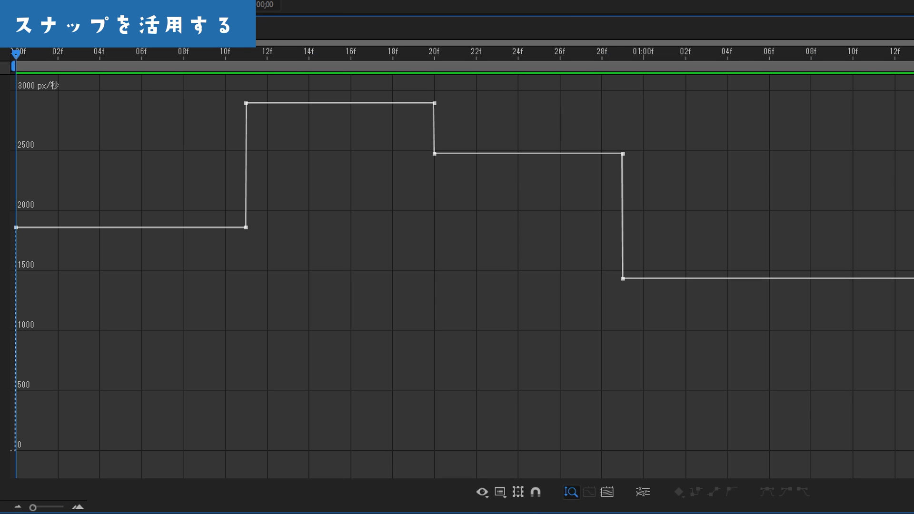
left_click(536, 493)
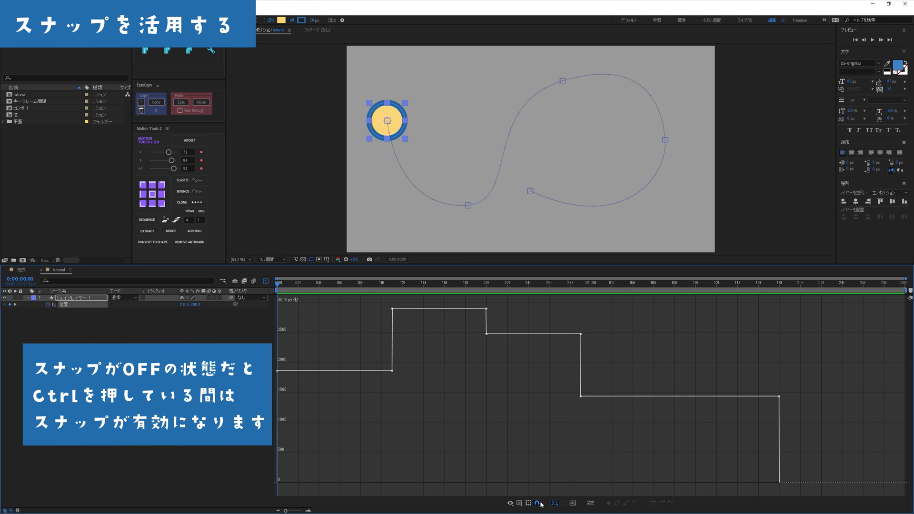
left_click(540, 503)
left_click_drag(347, 348, 273, 393)
mouse_move(288, 372)
left_mouse_down()
mouse_move(283, 442)
mouse_move(299, 315)
mouse_move(308, 389)
left_mouse_up()
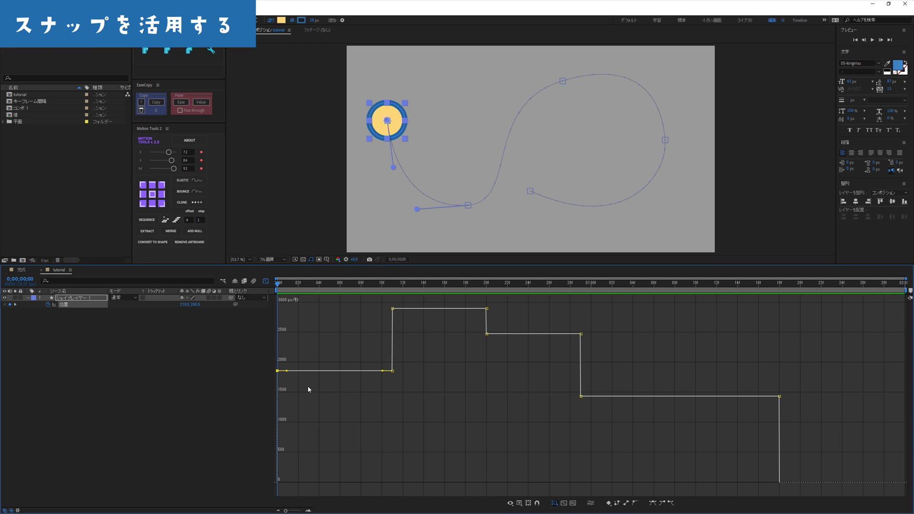
left_click_drag(743, 381, 808, 430)
mouse_move(765, 396)
left_mouse_down()
mouse_move(770, 463)
mouse_move(765, 338)
mouse_move(766, 410)
left_mouse_up()
- Drop the first keyframe's speed to zero with about 29% ease influence
left_click(278, 371)
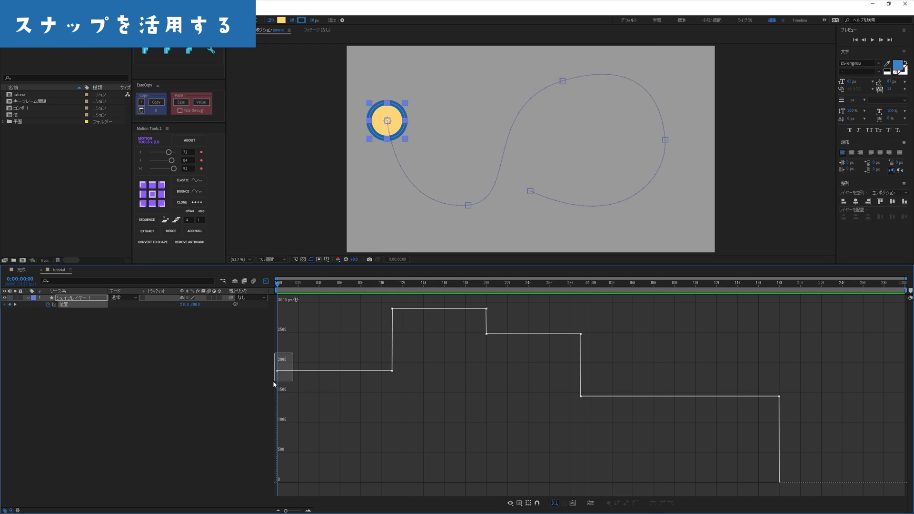
left_click_drag(286, 371, 292, 487)
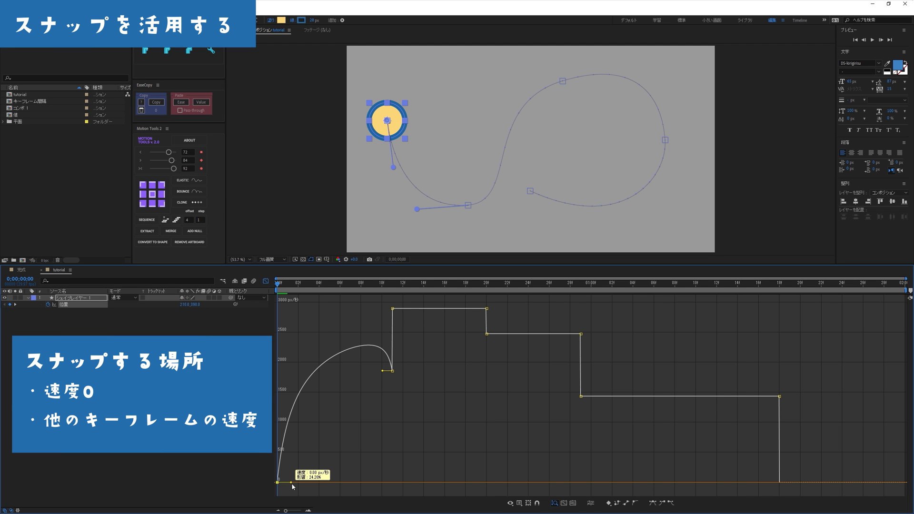
mouse_move(292, 487)
left_mouse_down()
mouse_move(313, 311)
mouse_move(311, 371)
left_mouse_up()
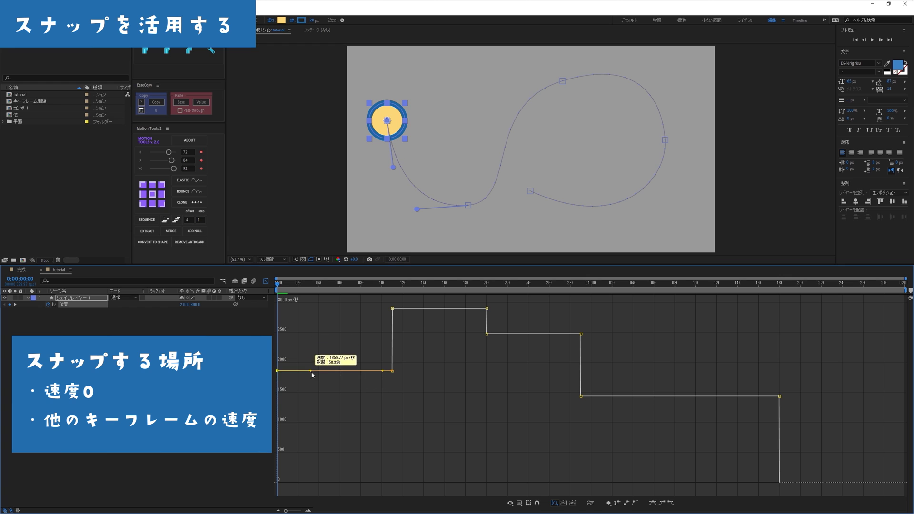
left_click(512, 391)
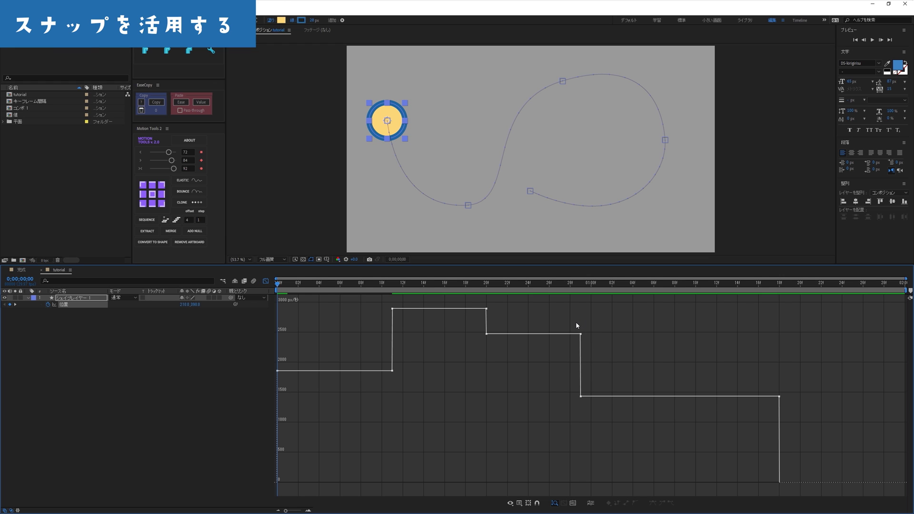
- Curve the speed after the 01:00f keyframe, snapping its outgoing handle level
left_click_drag(577, 326, 571, 357)
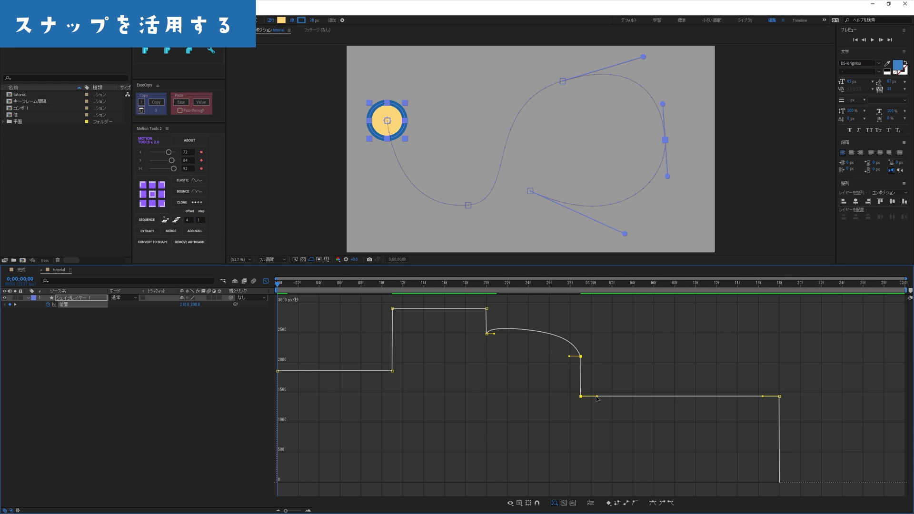
mouse_move(597, 396)
left_mouse_down()
mouse_move(599, 349)
mouse_move(613, 364)
left_mouse_up()
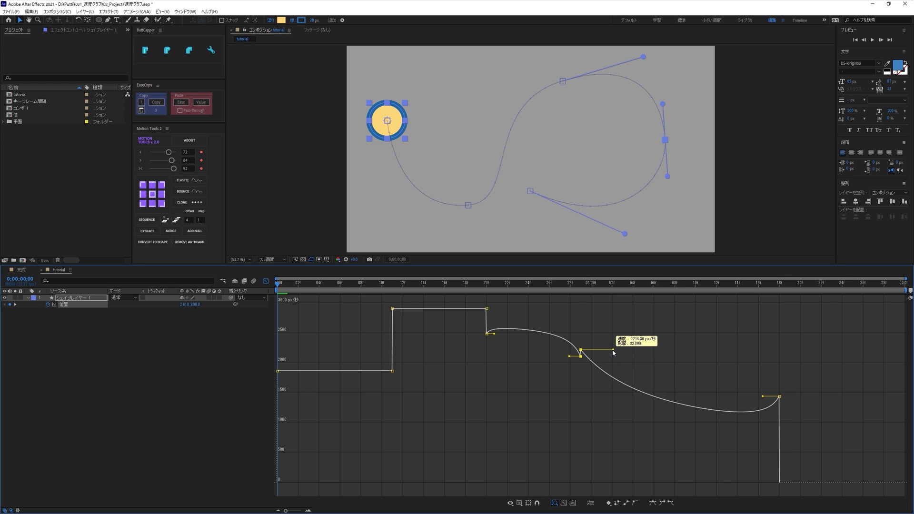
left_click_drag(613, 364, 615, 391)
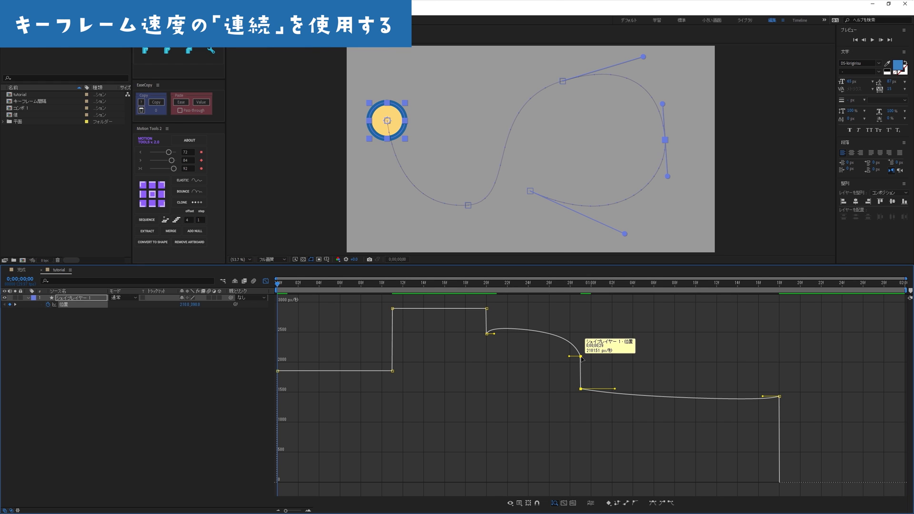
- Make the 01:00f keyframe's velocity Continuous and raise its outgoing speed to about 2070 px/s
key("ctrl+shift+k")
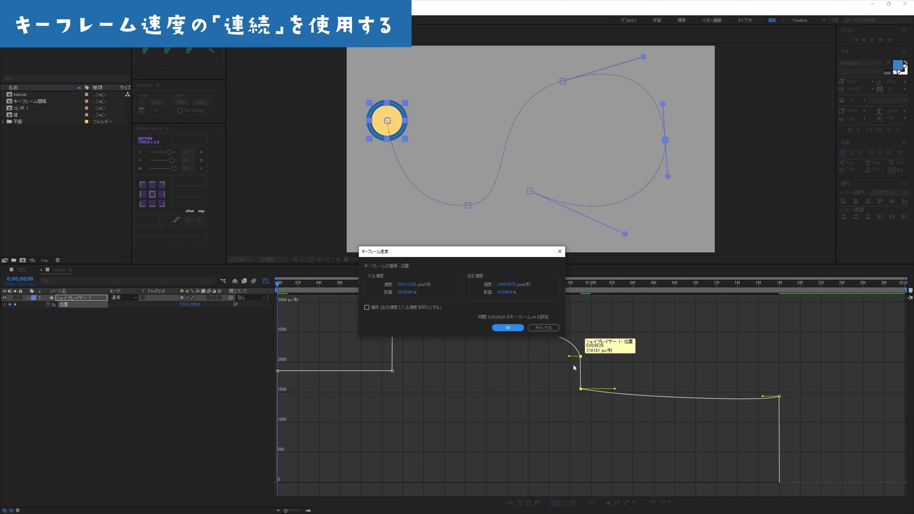
left_click(366, 308)
left_click(519, 328)
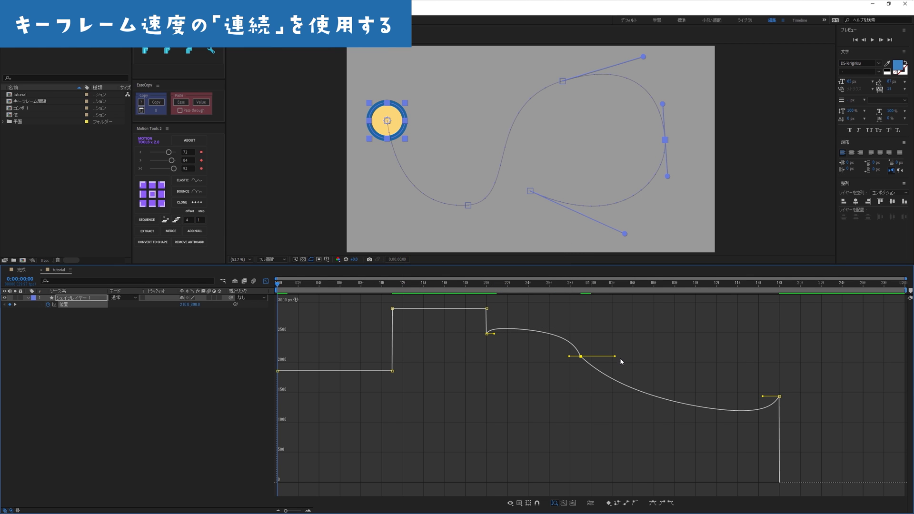
mouse_move(615, 356)
left_mouse_down()
mouse_move(614, 344)
mouse_move(613, 369)
mouse_move(619, 342)
mouse_move(619, 363)
left_mouse_up()
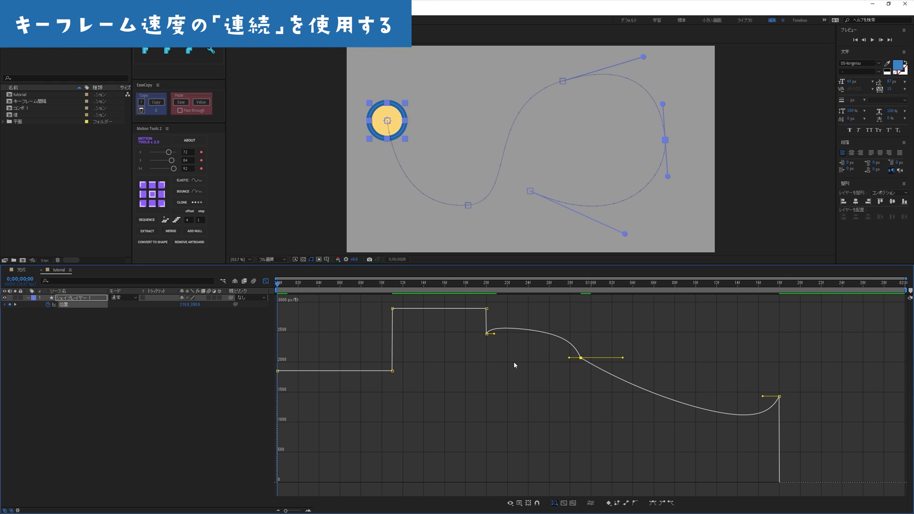
left_click_drag(514, 363, 481, 301)
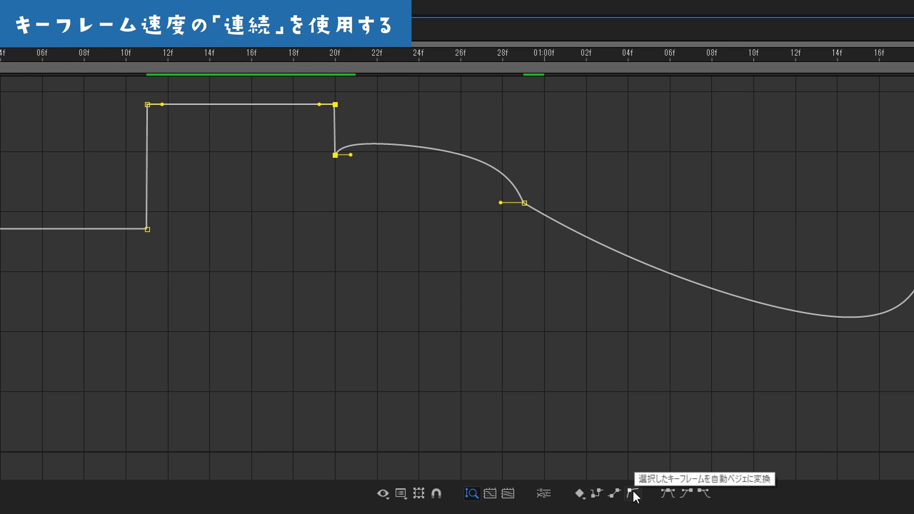
- Smooth the speed jumps at the 20f and 11f keyframes with Auto Bezier
left_click(634, 494)
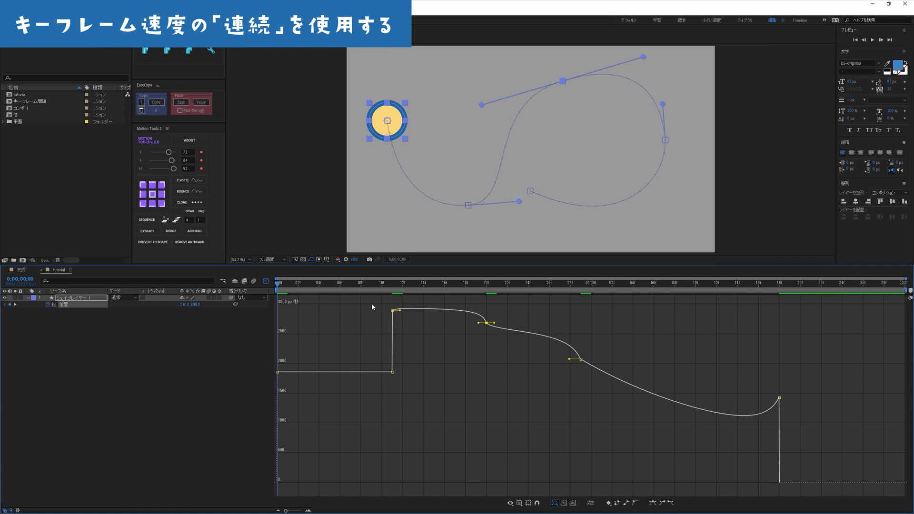
left_click_drag(373, 304, 419, 390)
left_click(393, 312, "alt")
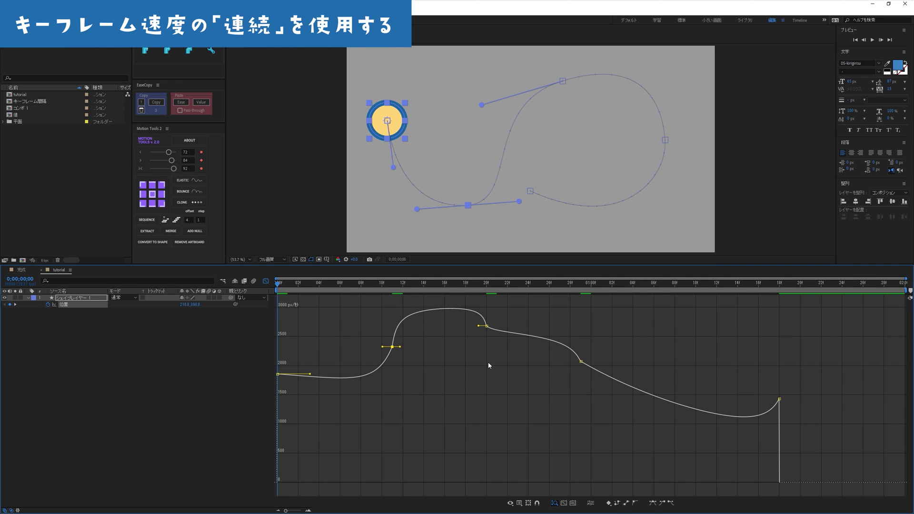
left_click(496, 375)
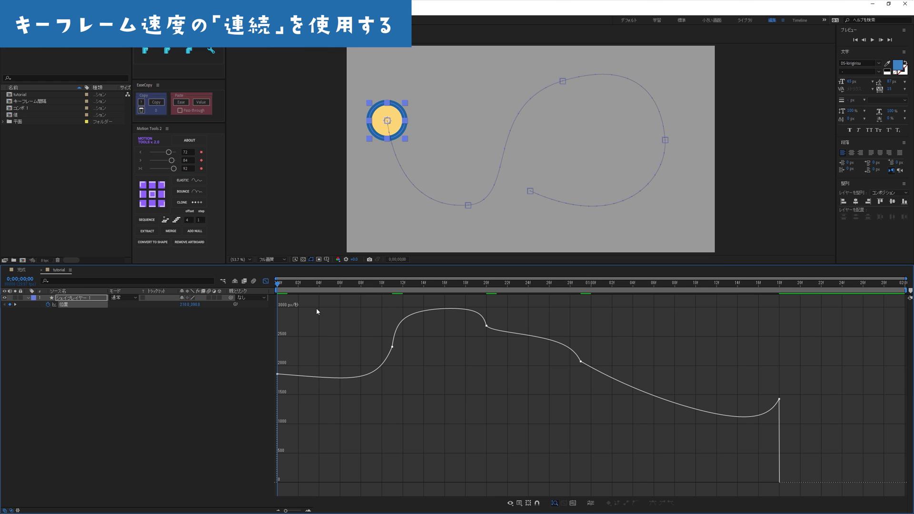
- Select all the speed graph keyframes and apply the Ctrl+Alt+H keyframe shortcut
left_click_drag(316, 307, 642, 412)
mouse_move(582, 364)
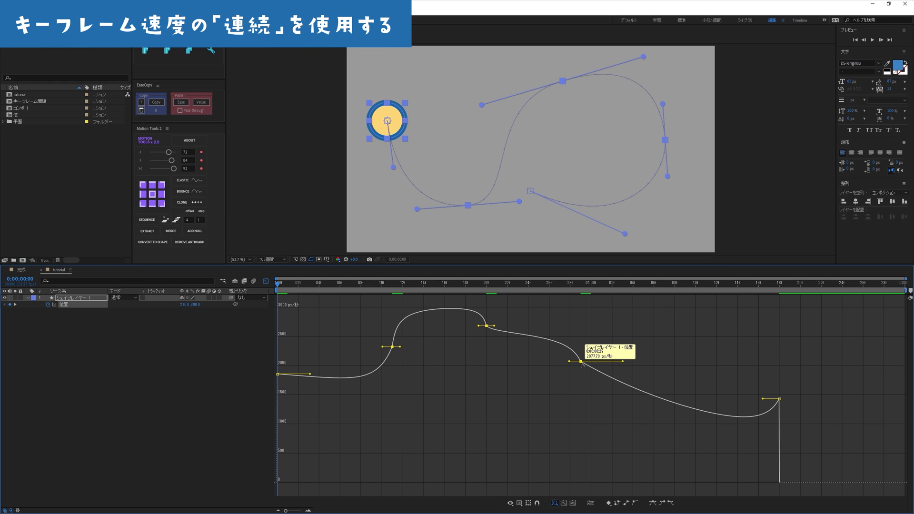
key("ctrl+alt+h")
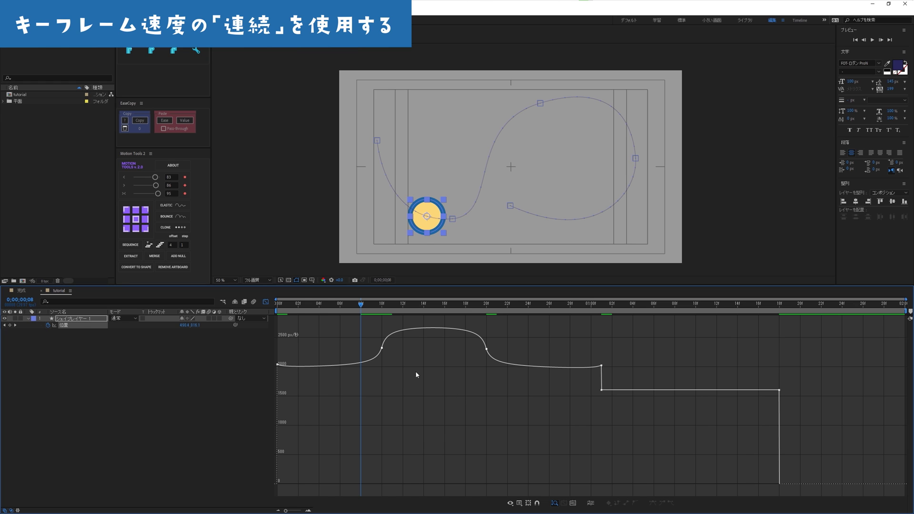
- Set the 10f keyframe's velocity to Continuous, about 2326 px/s in and out
left_click(382, 349)
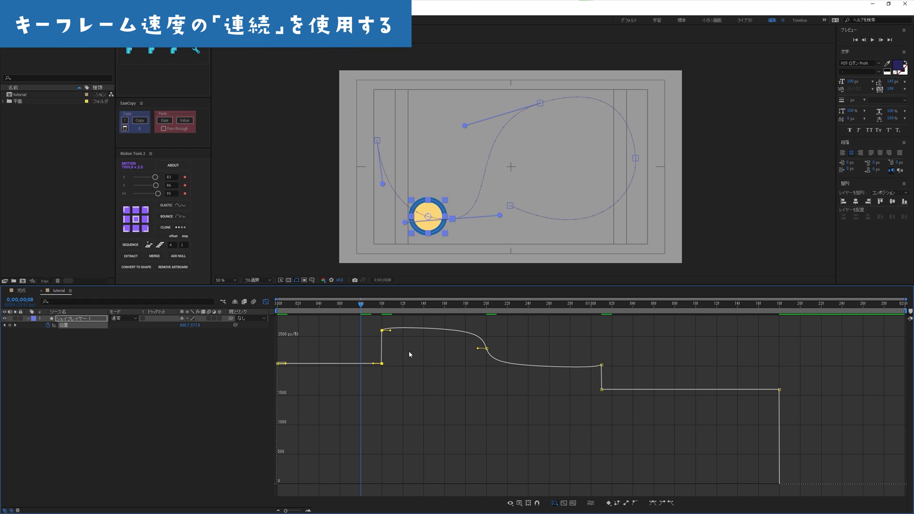
key("ctrl+z")
mouse_move(383, 350)
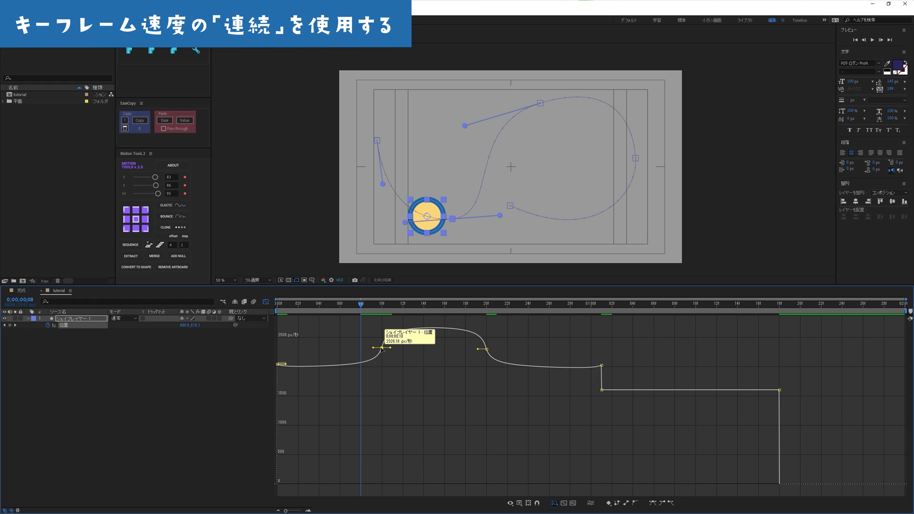
double_click(382, 348)
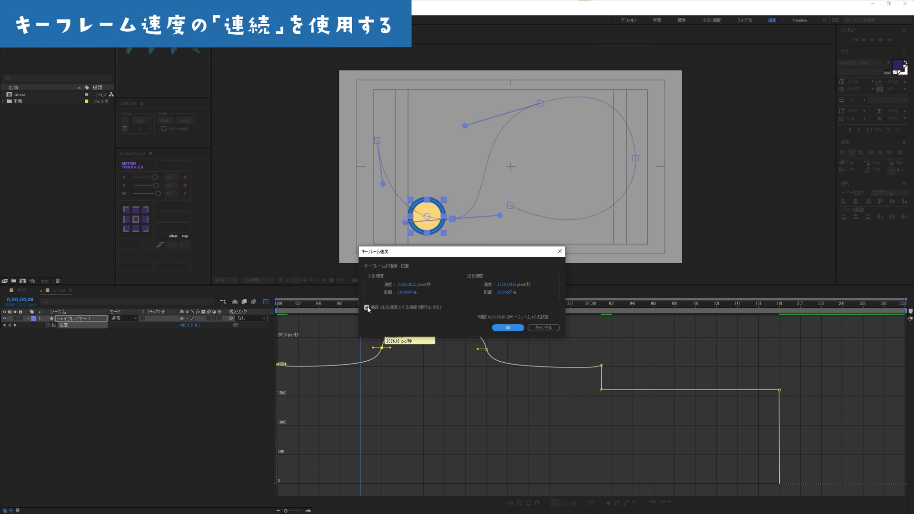
left_click(508, 328)
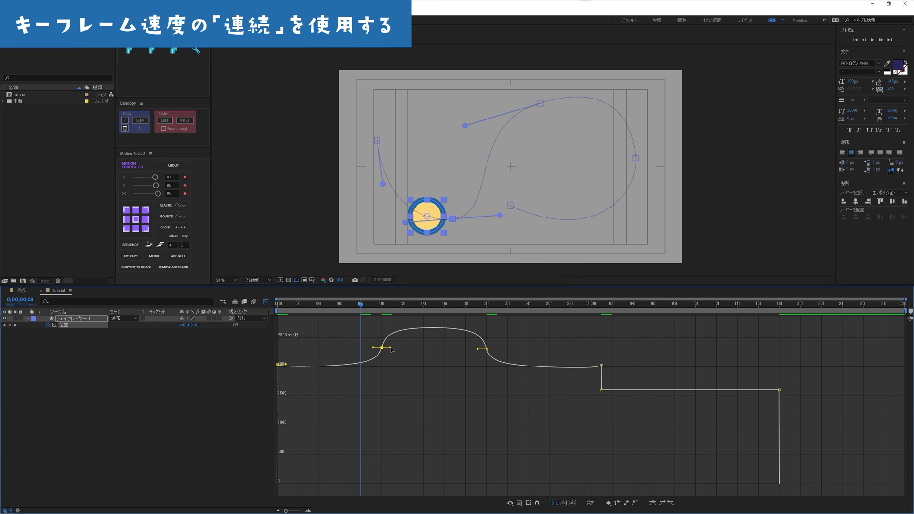
- Pull down the 10f keyframe's outgoing speed and rejoin both sides, then undo the change
mouse_move(391, 350)
left_mouse_down()
mouse_move(396, 395)
mouse_move(399, 379)
left_mouse_up()
left_click(440, 401)
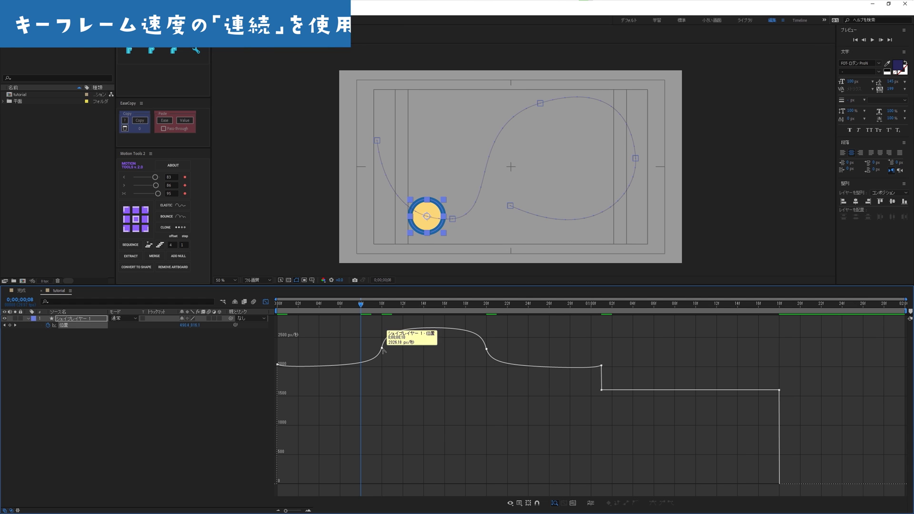
key("ctrl+z")
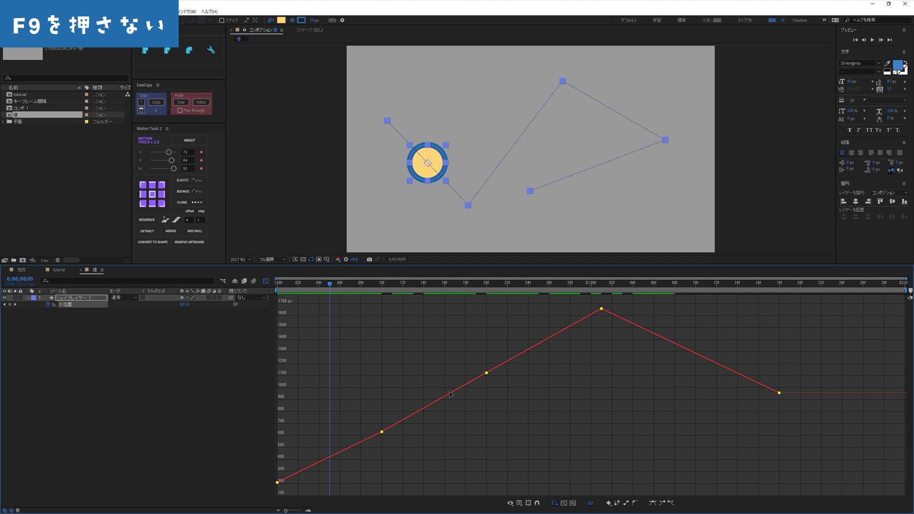
- Apply Easy Ease to the 10f keyframe on the X position curve
left_click_drag(403, 391, 364, 435)
mouse_move(367, 398)
left_mouse_down()
mouse_move(413, 456)
mouse_move(486, 435)
left_mouse_up()
key("F9")
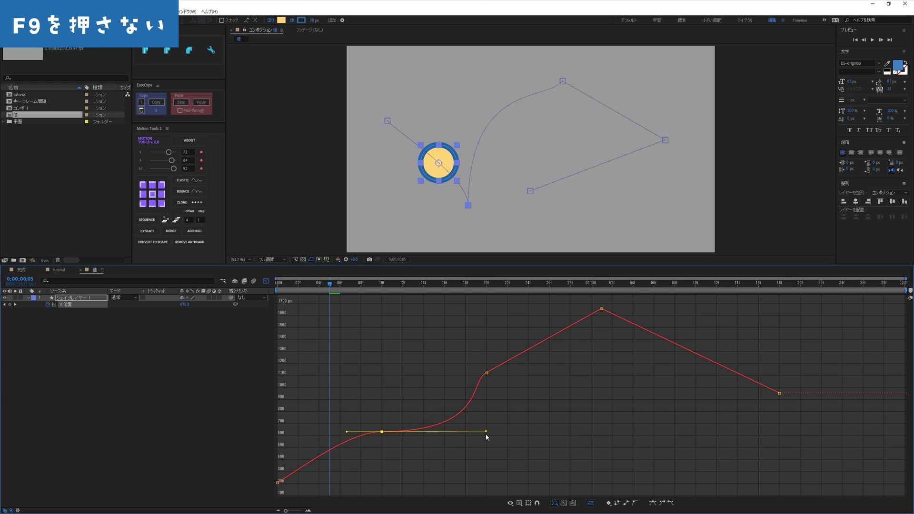
- Easy Ease the 20f keyframe and lengthen its incoming influence to about 14f and its outgoing influence
left_click_drag(519, 392, 450, 336)
key("F9")
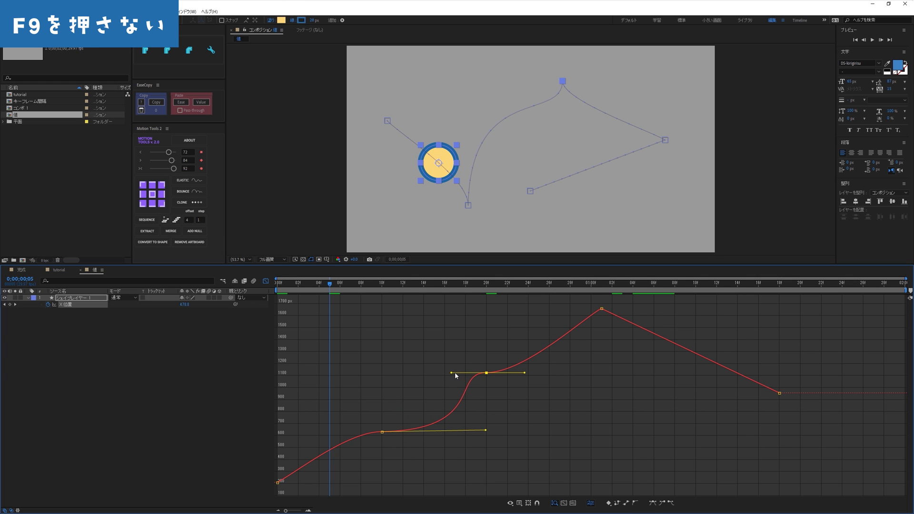
left_click_drag(451, 373, 417, 375)
left_click_drag(525, 374, 548, 376)
left_click(445, 407)
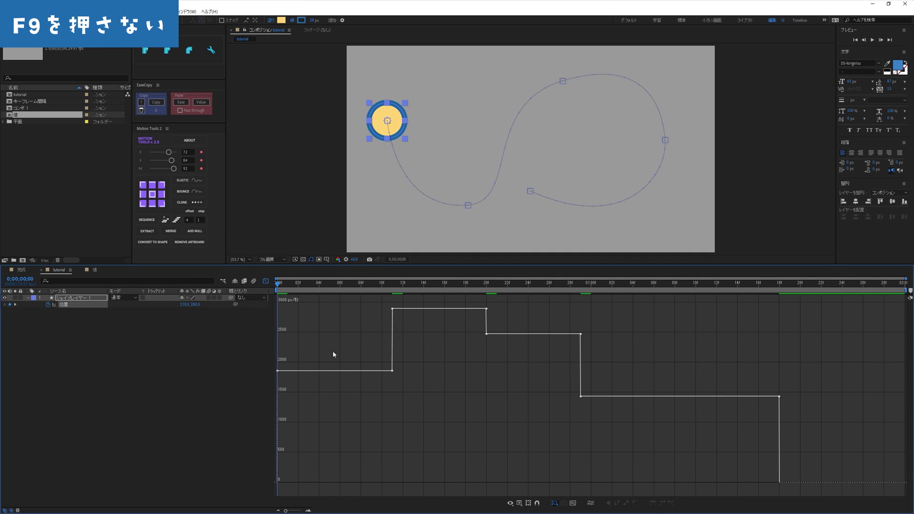
- Lower the first keyframe's starting speed to 724 px/s, then raise it until the first section is flat
left_click(277, 371)
mouse_move(309, 371)
left_mouse_down()
mouse_move(315, 441)
mouse_move(304, 378)
mouse_move(297, 399)
left_mouse_up()
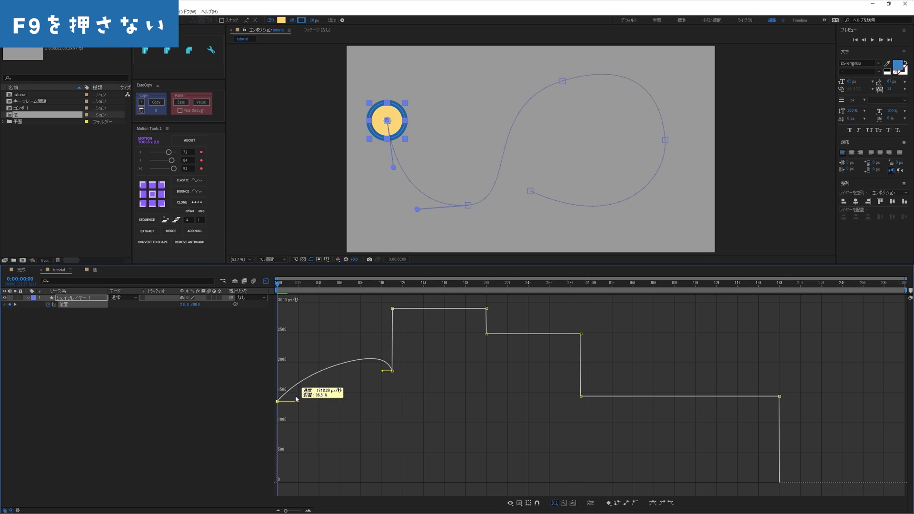
left_click_drag(296, 399, 300, 371)
- Apply Easy Ease (F9) to every Position keyframe in the speed graph
left_click(409, 388)
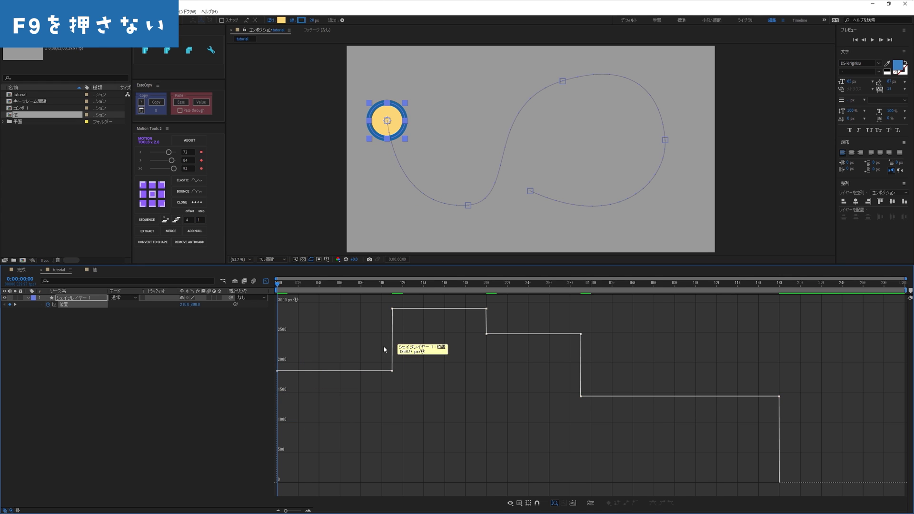
left_click_drag(831, 301, 262, 472)
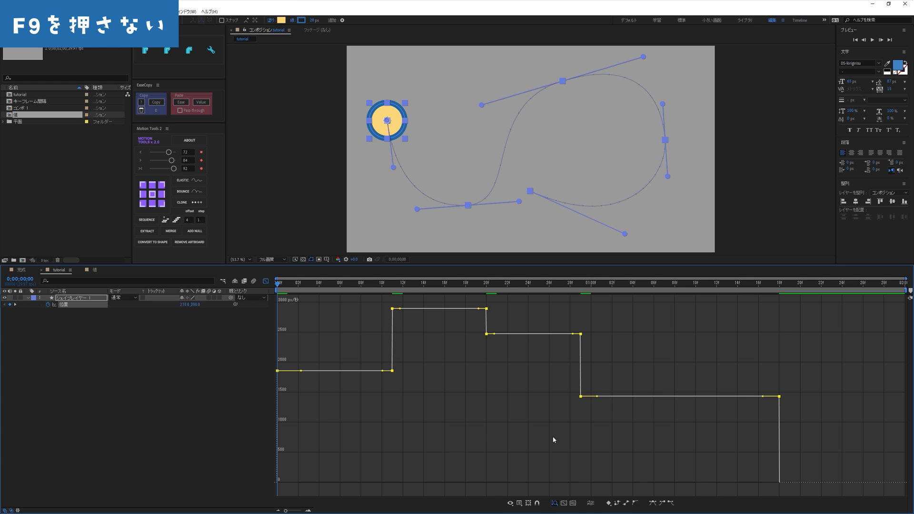
key("F9")
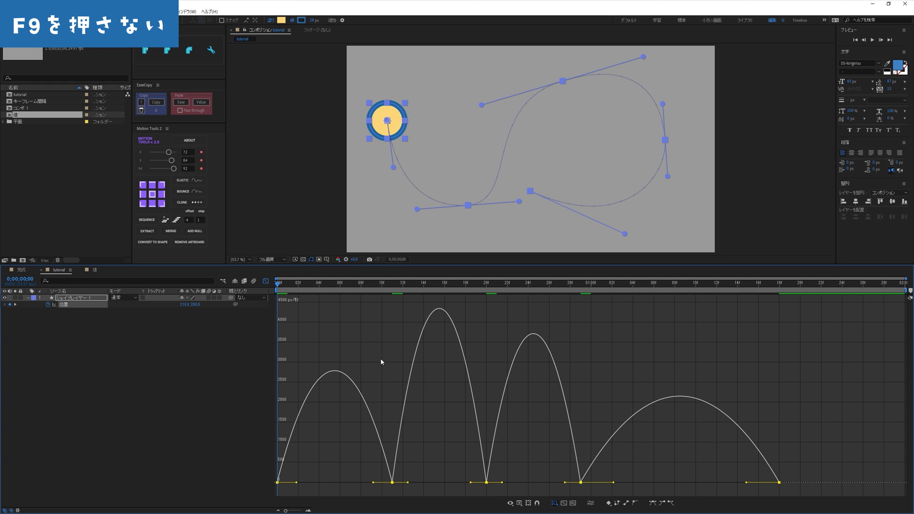
left_click(380, 360)
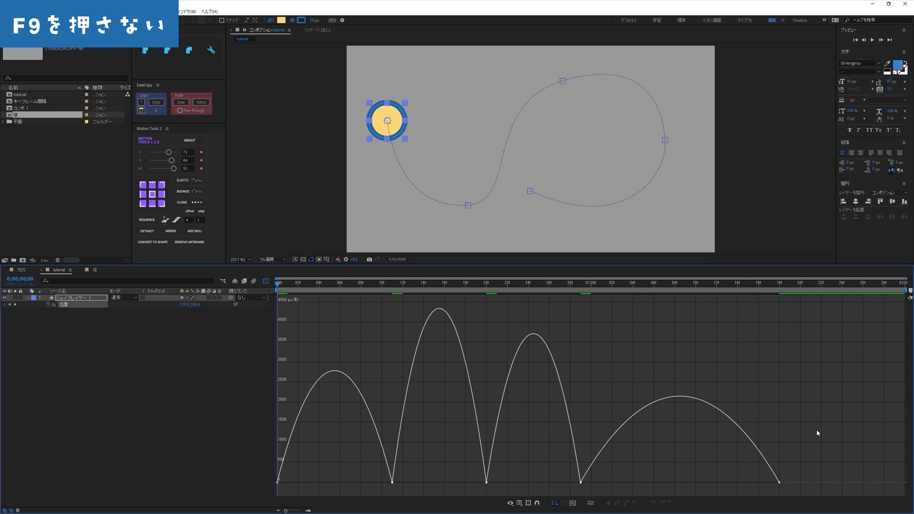
left_click_drag(649, 470, 540, 488)
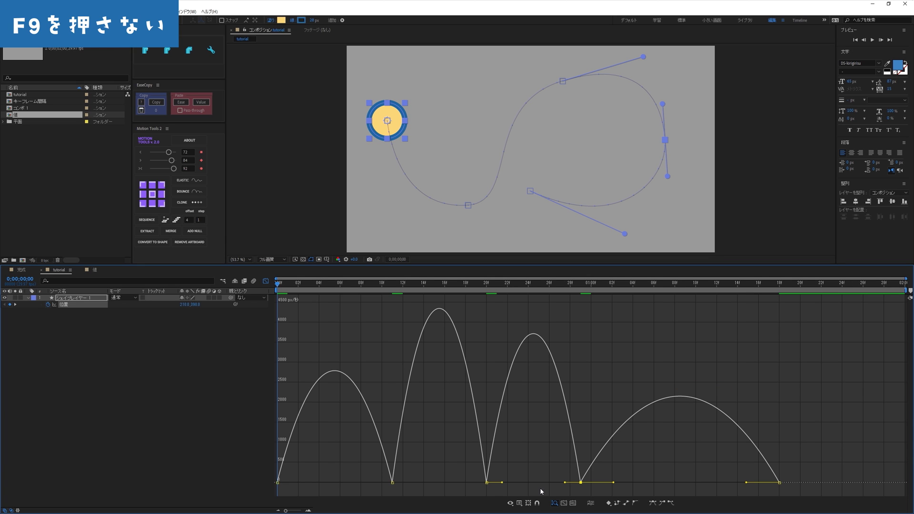
key("space")
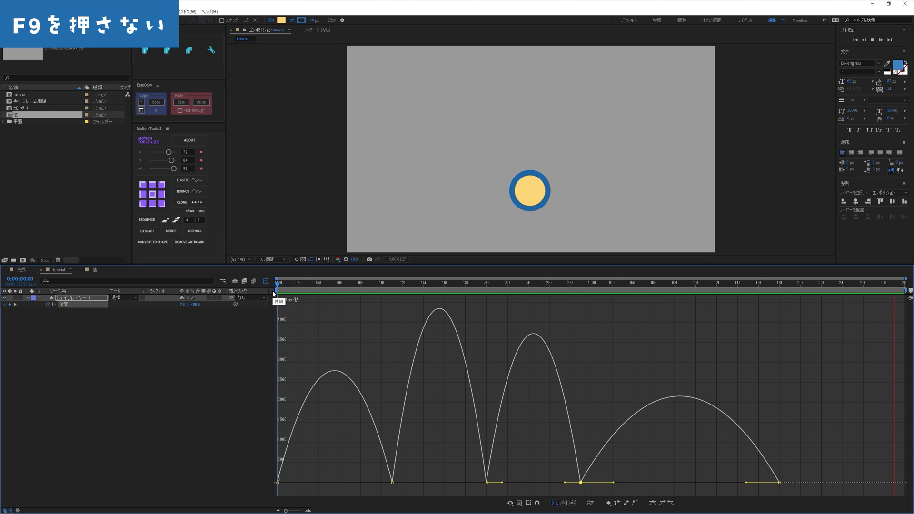
key("space")
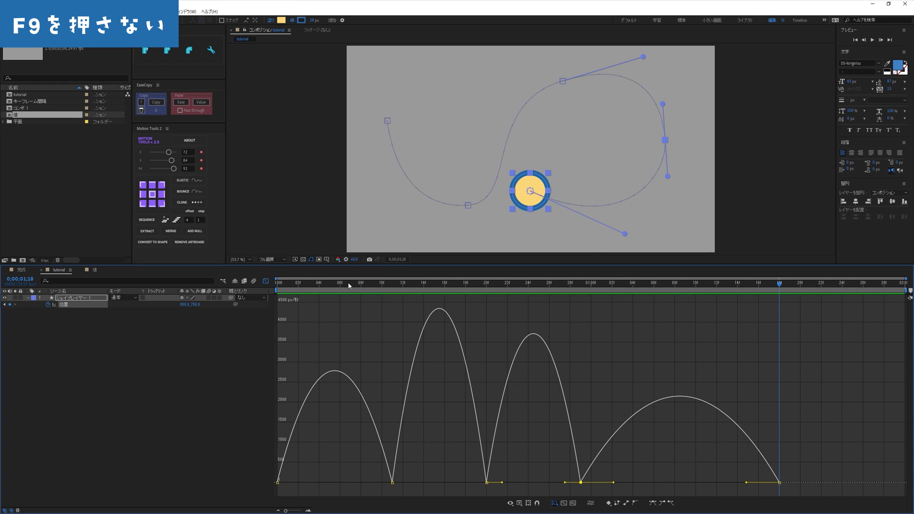
left_click(375, 294)
left_click_drag(375, 295, 636, 349)
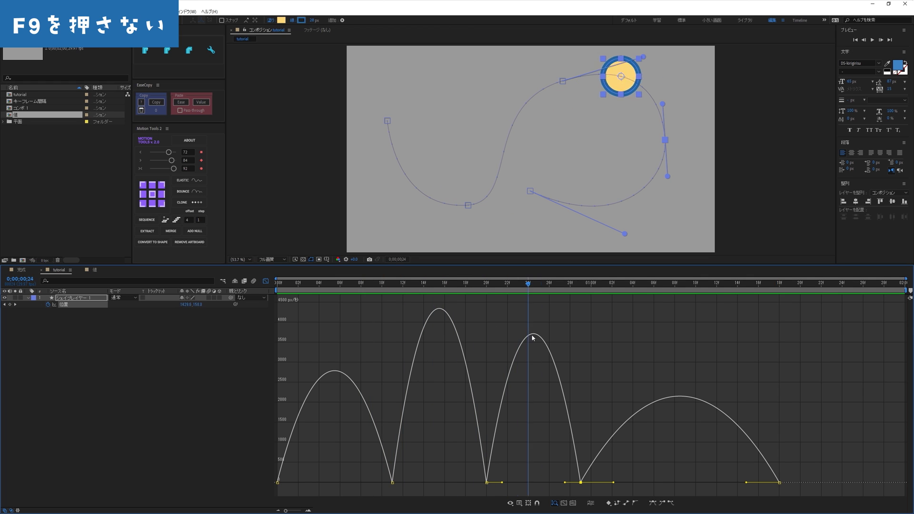
key("space")
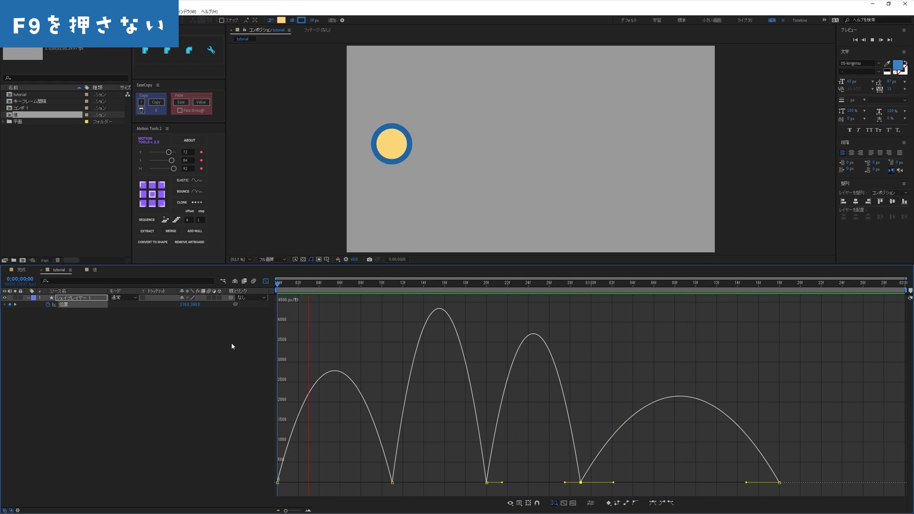
- Raise the outgoing and matching incoming speed at the 11f keyframe and preview the faster middle
mouse_move(426, 462)
left_mouse_down()
mouse_move(372, 484)
mouse_move(410, 445)
left_mouse_up()
left_click_drag(373, 482, 381, 441)
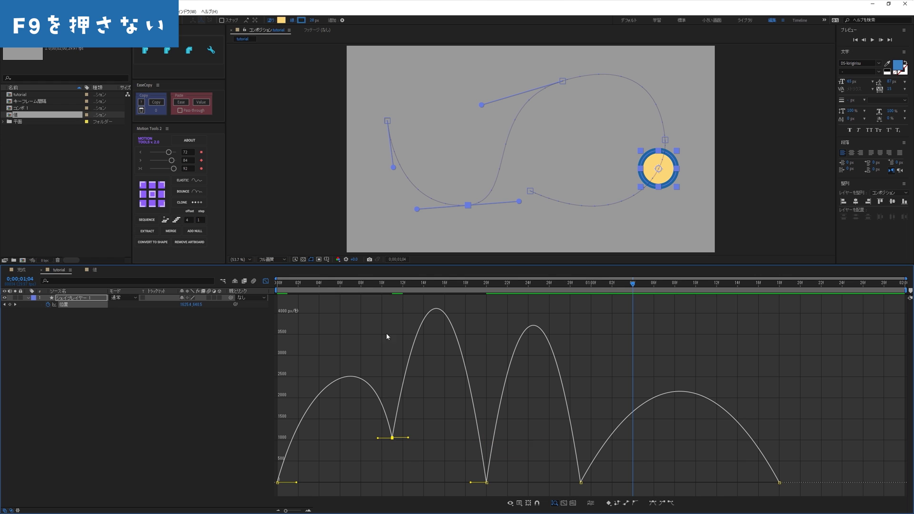
key("space")
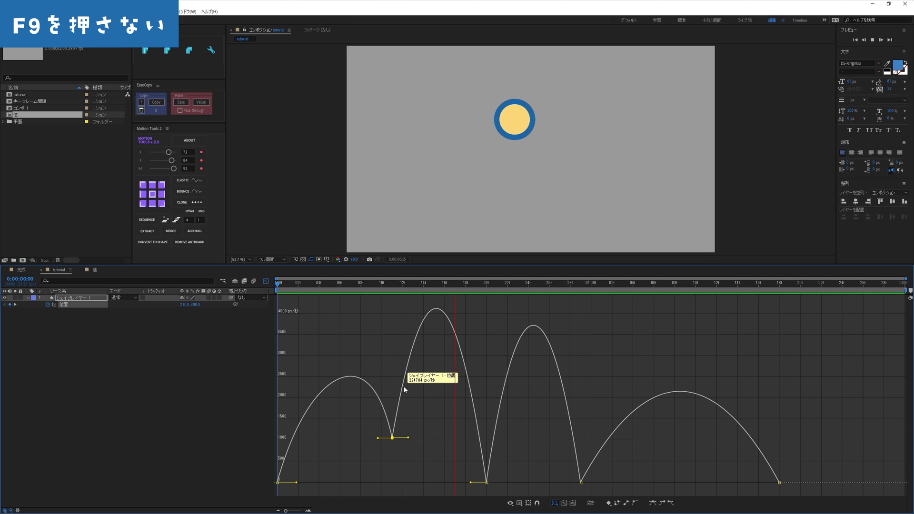
key("space")
- Apply Easy Ease to the 11f and 20f keyframes so each arch starts from zero
left_click_drag(401, 291, 395, 291)
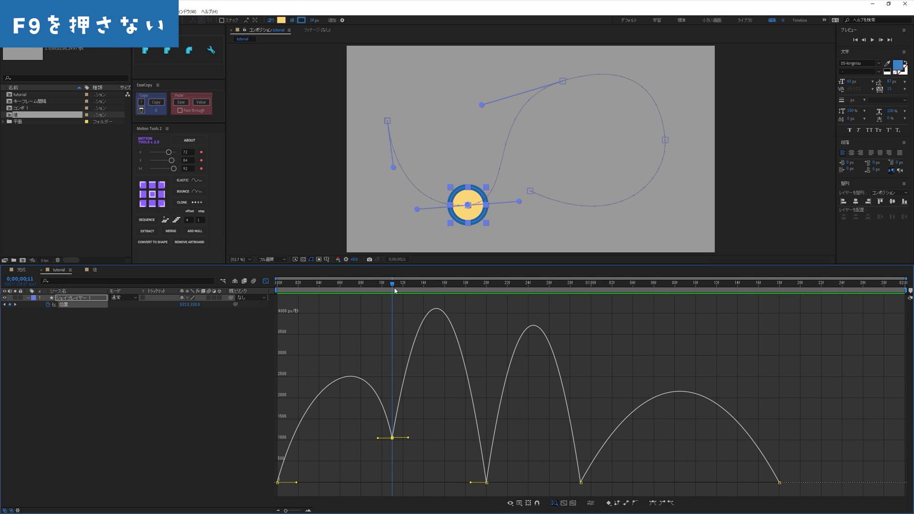
left_click_drag(364, 405, 495, 488)
key("F9")
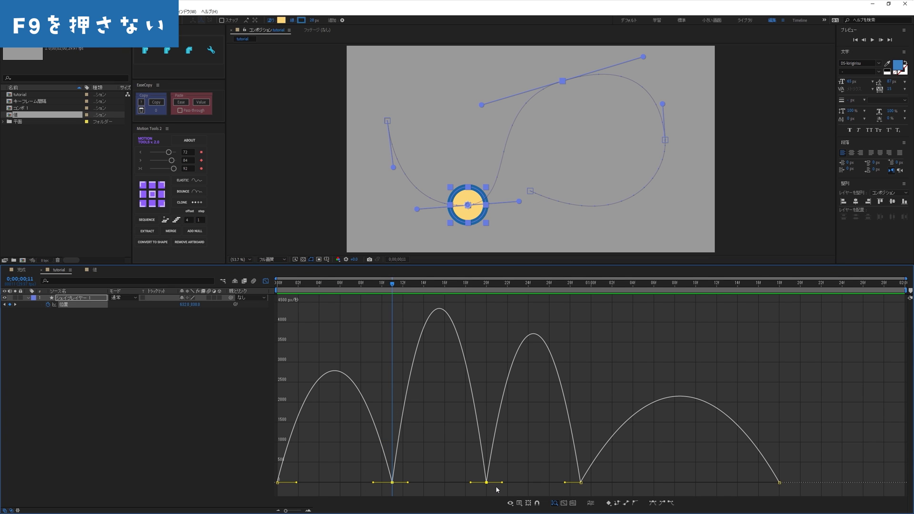
left_click(389, 387)
mouse_move(332, 455)
left_mouse_down()
mouse_move(276, 490)
mouse_move(327, 489)
mouse_move(299, 484)
left_mouse_up()
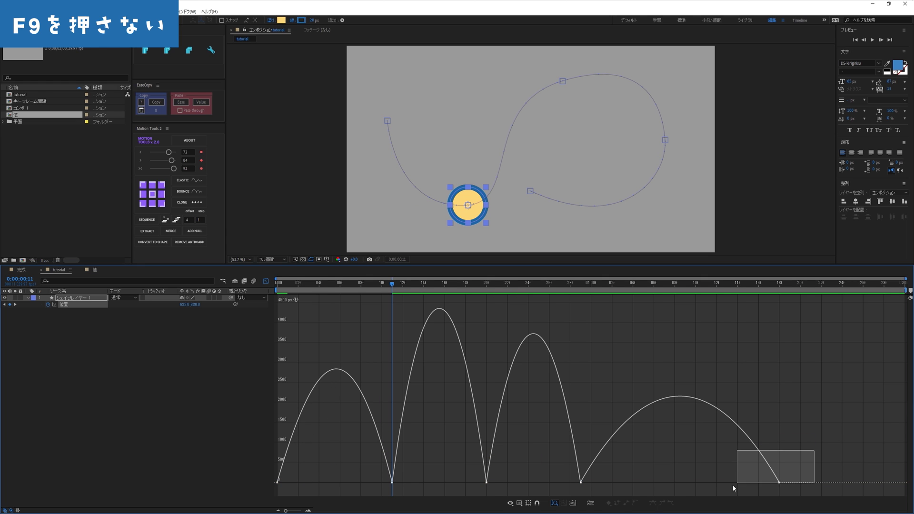
- Reduce the final keyframe's ease amount with the Motion Tools ease slider
left_click_drag(816, 452, 746, 490)
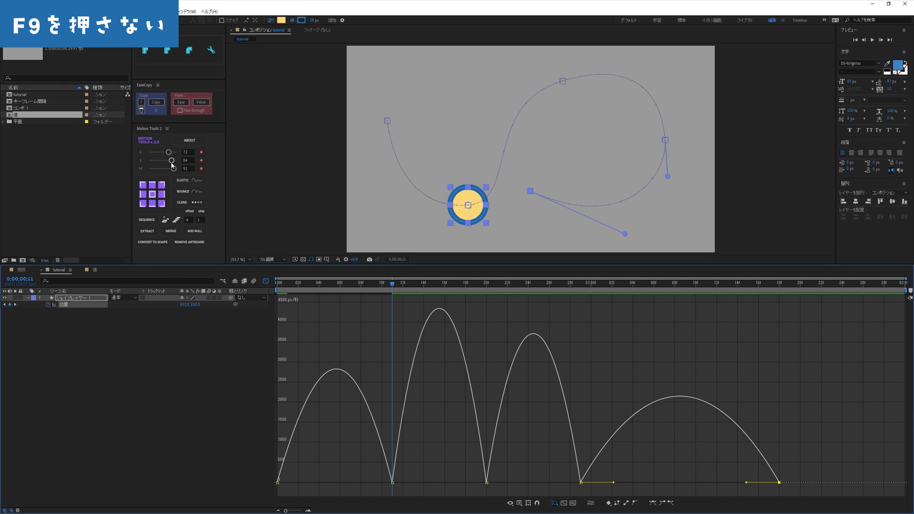
left_click_drag(172, 160, 174, 165)
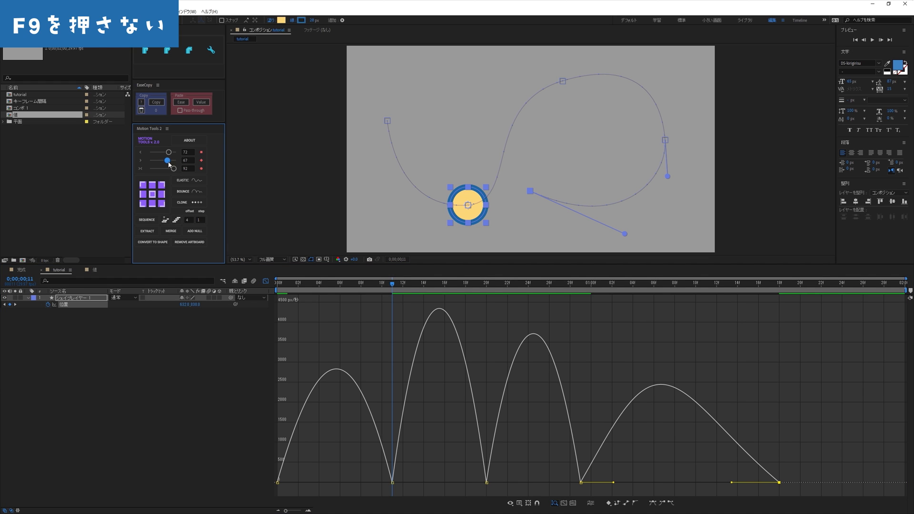
left_click(722, 388)
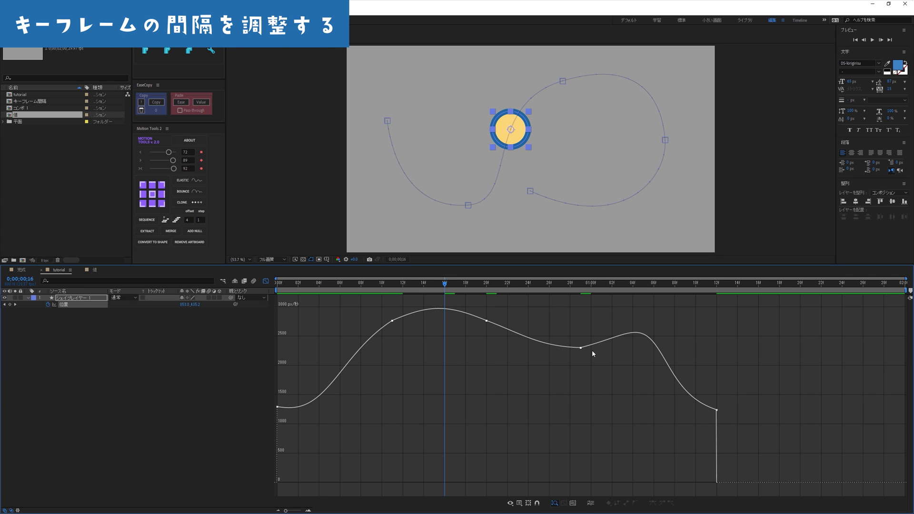
- Lengthen the 1:00 keyframe's influence handles and raise its speed to lift the second speed peak
key("ctrl+a")
left_click_drag(613, 348, 625, 352)
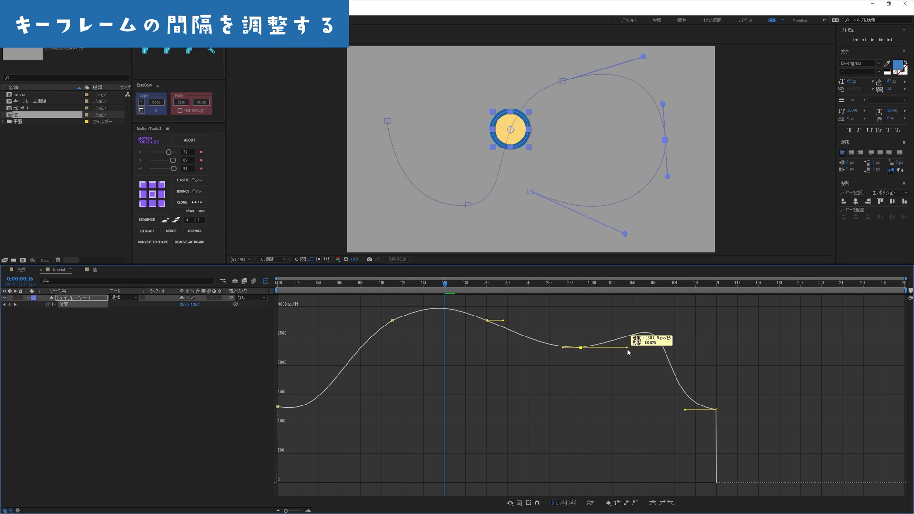
left_click_drag(625, 352, 630, 349)
left_click(620, 361)
mouse_move(566, 324)
left_mouse_down()
mouse_move(599, 379)
mouse_move(582, 347)
left_mouse_up()
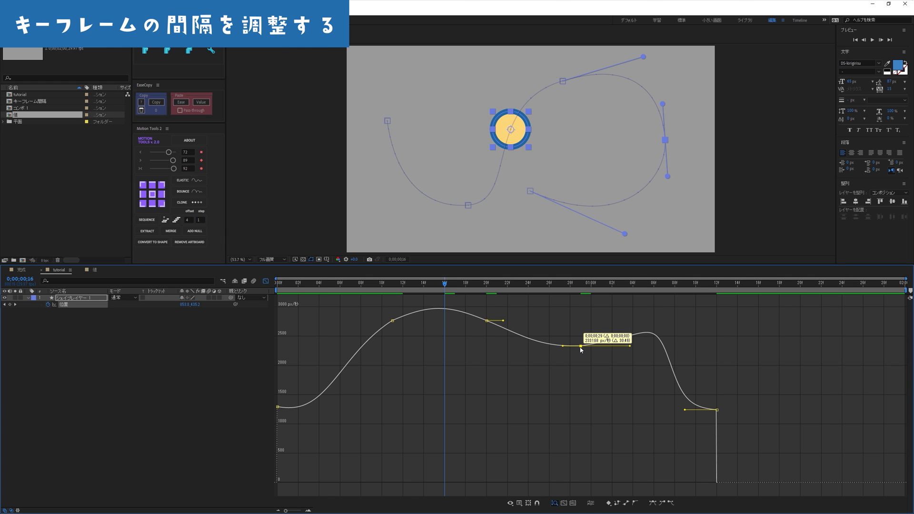
left_click(587, 314)
left_click(475, 295)
left_click_drag(475, 297, 581, 338)
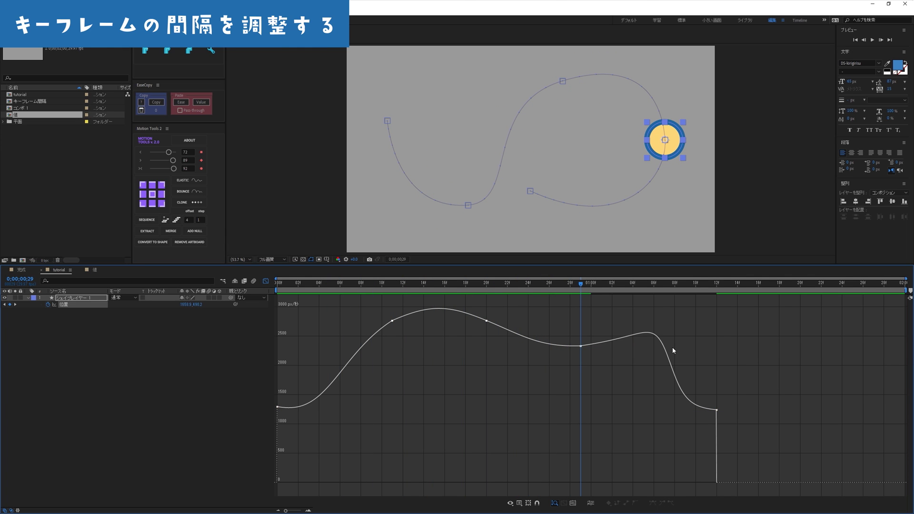
left_click_drag(631, 320, 547, 375)
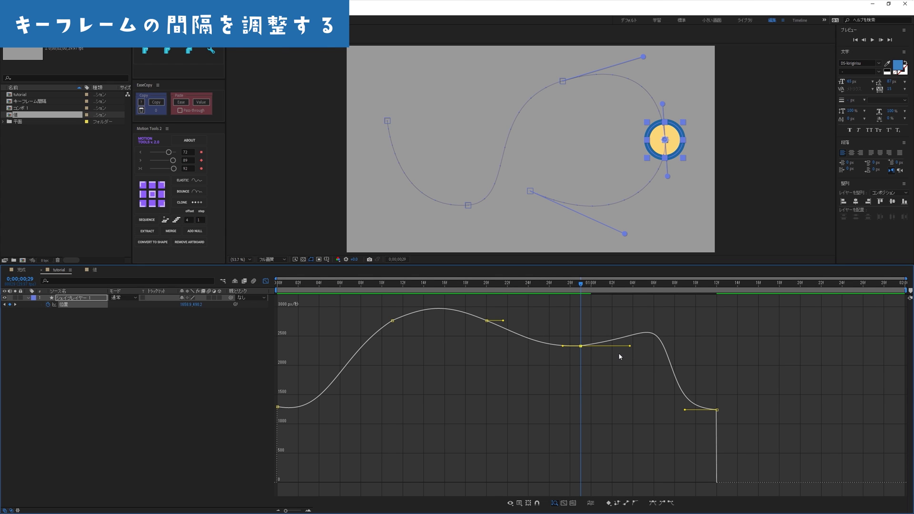
left_click_drag(631, 347, 637, 346)
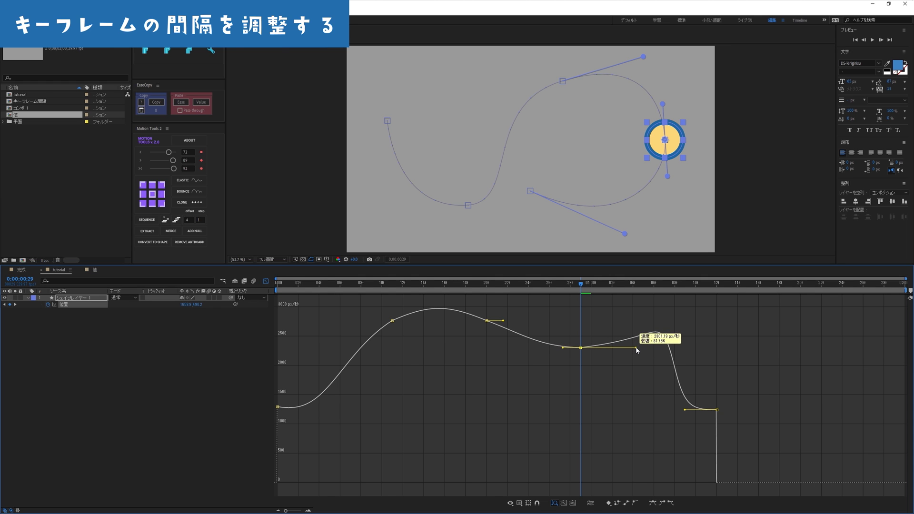
left_click(625, 375)
- Move the last keyframe seven frames later and lower its arrival speed so the curve eases near zero
mouse_move(750, 392)
left_mouse_down()
mouse_move(699, 425)
mouse_move(716, 387)
mouse_move(675, 383)
left_mouse_up()
left_click_drag(668, 361, 690, 362)
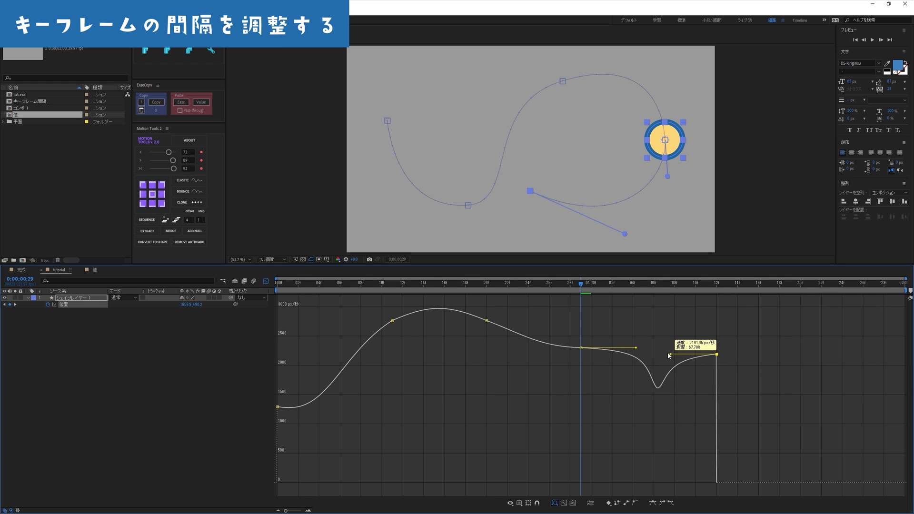
mouse_move(690, 361)
left_mouse_down()
mouse_move(654, 373)
mouse_move(673, 375)
left_mouse_up()
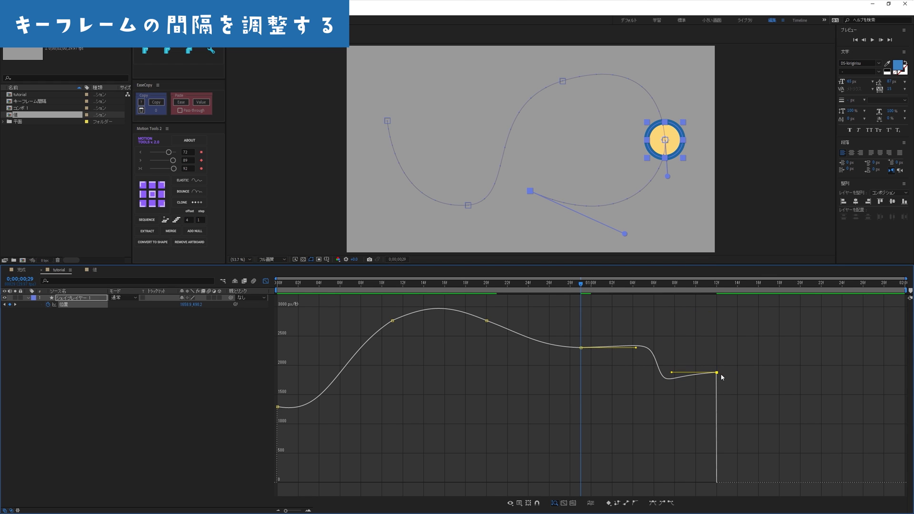
left_click_drag(717, 373, 790, 395)
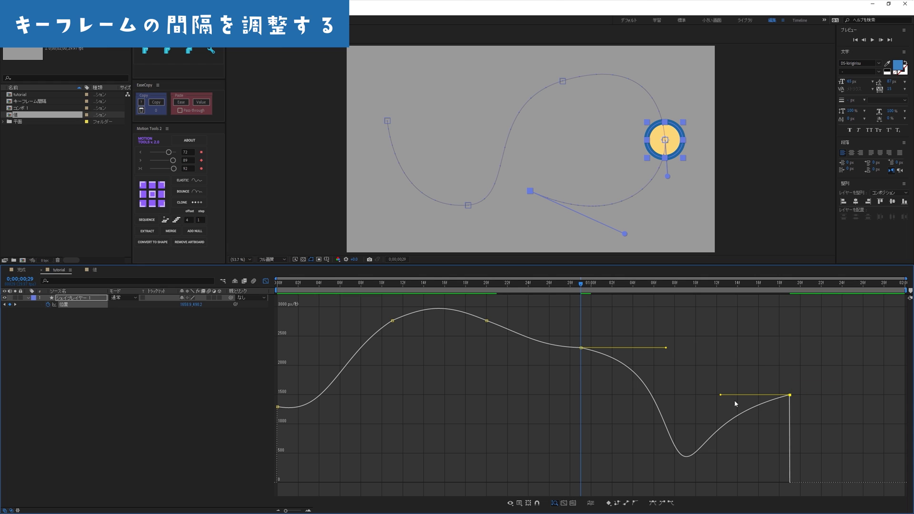
mouse_move(721, 395)
left_mouse_down()
mouse_move(776, 455)
mouse_move(766, 479)
mouse_move(756, 473)
left_mouse_up()
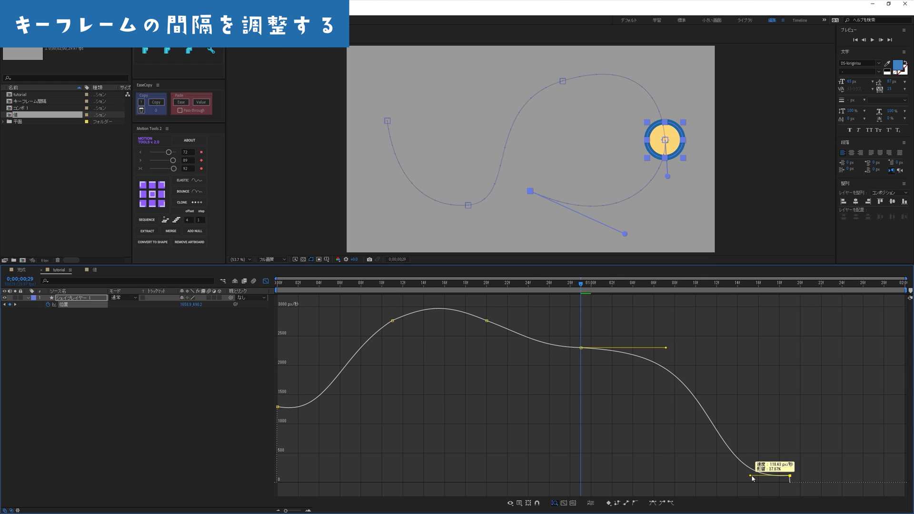
left_click(837, 413)
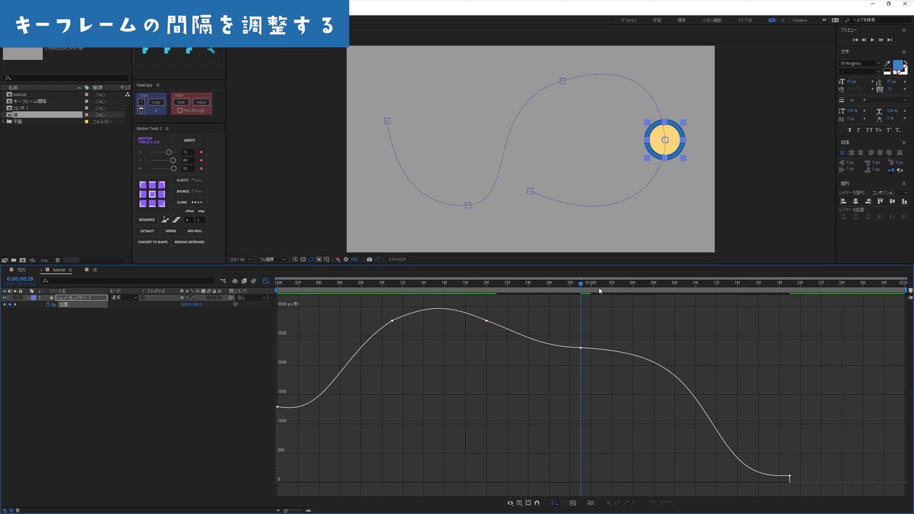
mouse_move(600, 291)
left_mouse_down()
mouse_move(601, 353)
mouse_move(791, 399)
mouse_move(399, 391)
mouse_move(706, 405)
left_mouse_up()
mouse_move(828, 436)
left_mouse_down()
mouse_move(773, 486)
mouse_move(681, 421)
left_mouse_up()
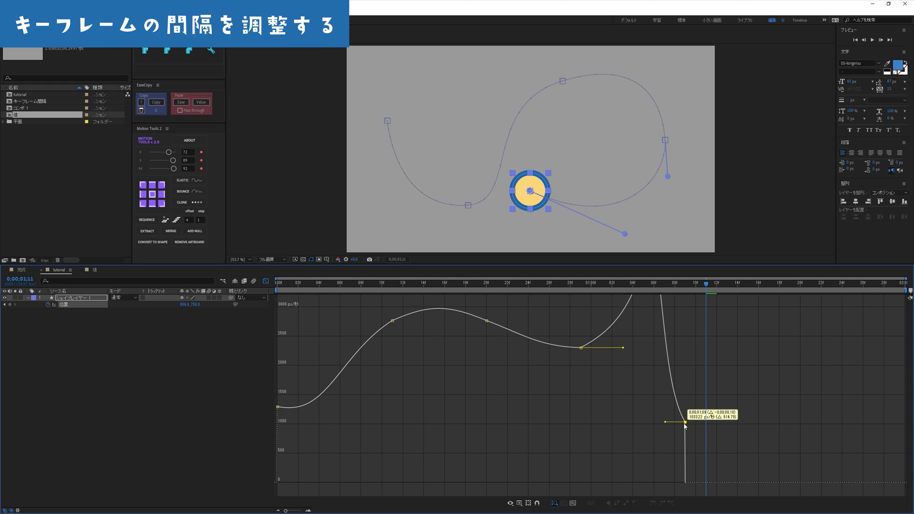
left_click_drag(681, 422, 686, 426)
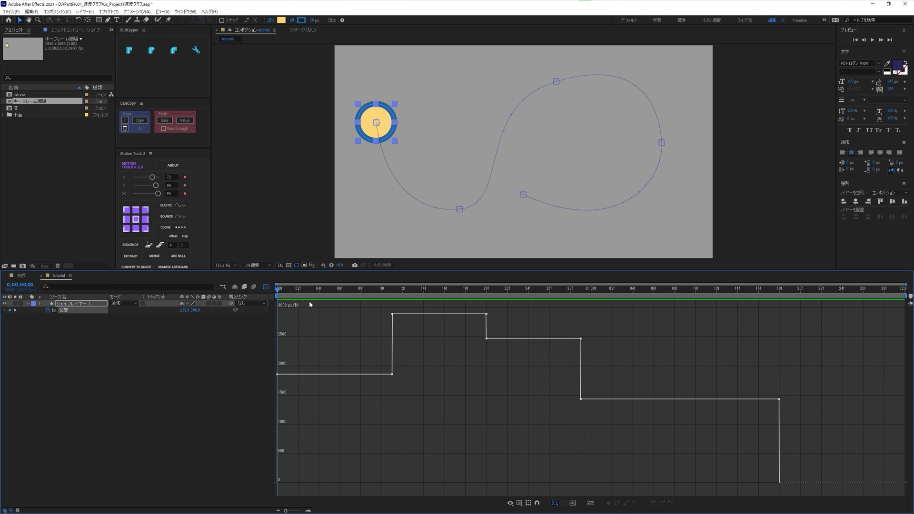
key("space")
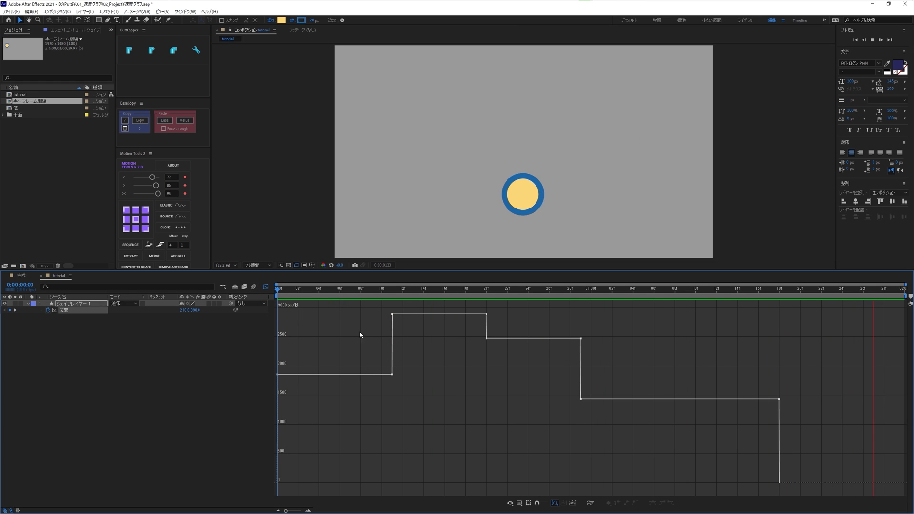
left_click(341, 289)
left_click_drag(344, 292, 268, 299)
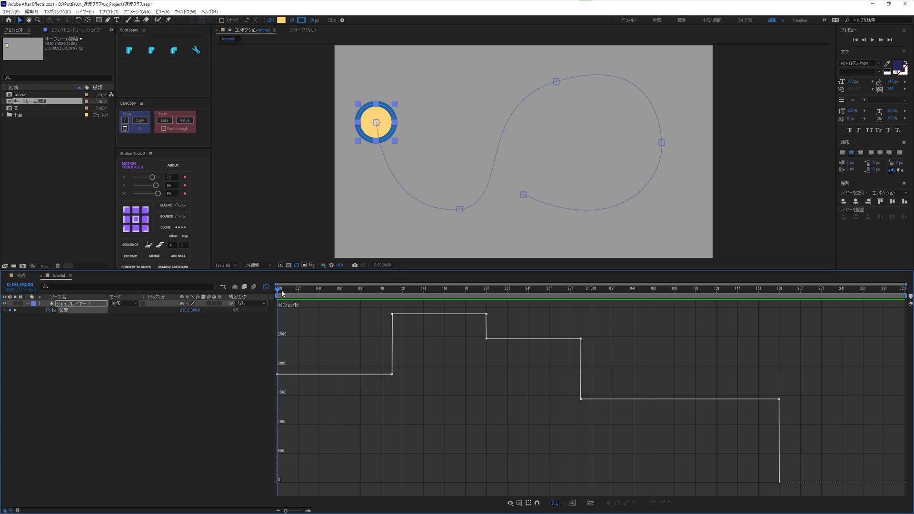
left_click_drag(278, 292, 537, 300)
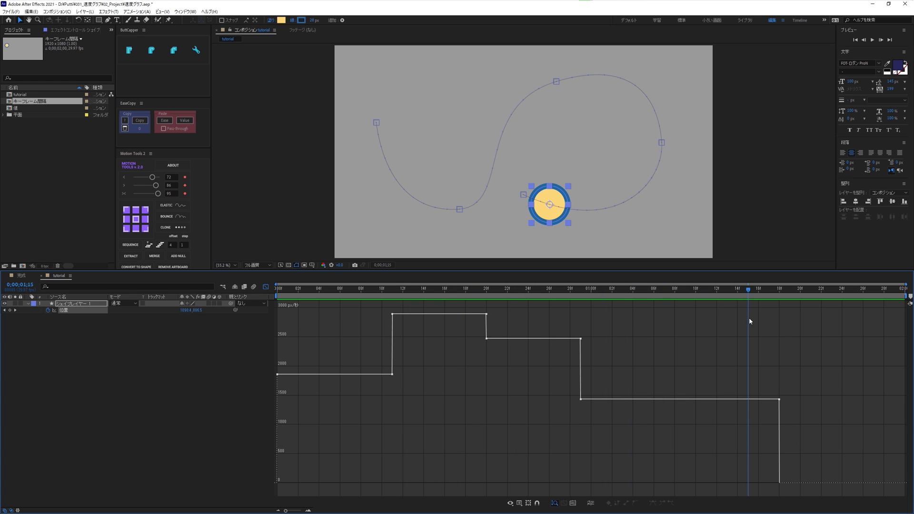
mouse_move(537, 300)
left_mouse_down()
mouse_move(664, 320)
mouse_move(293, 309)
mouse_move(366, 341)
mouse_move(394, 314)
mouse_move(461, 301)
mouse_move(469, 306)
mouse_move(346, 301)
mouse_move(468, 332)
mouse_move(341, 329)
mouse_move(488, 359)
left_mouse_up()
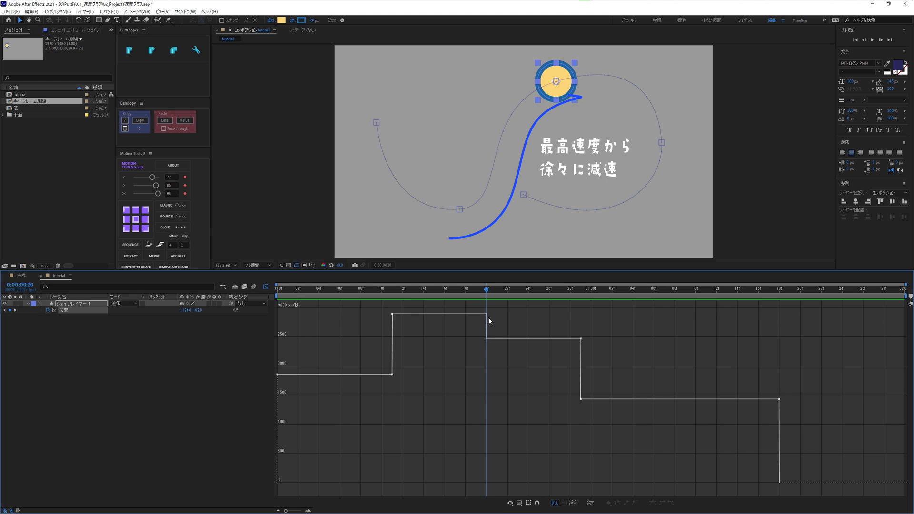
mouse_move(489, 295)
left_mouse_down()
mouse_move(576, 324)
mouse_move(779, 367)
left_mouse_up()
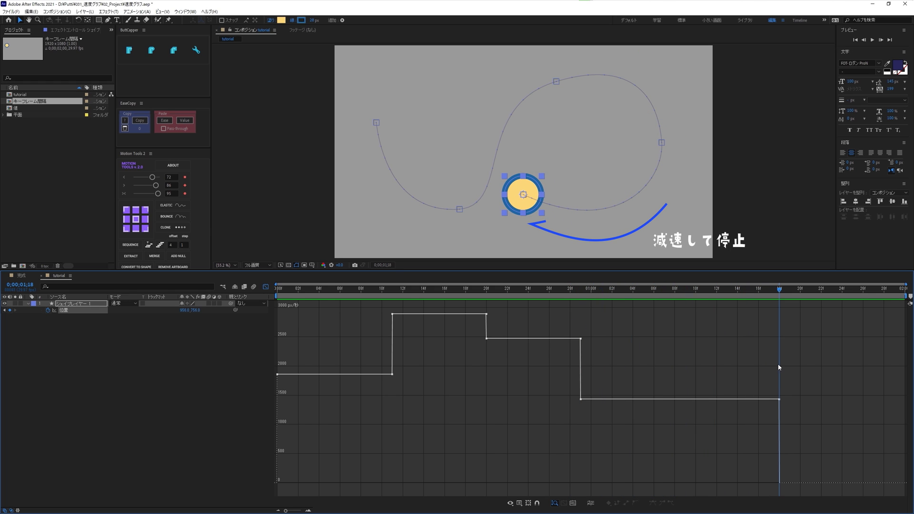
left_click(22, 275)
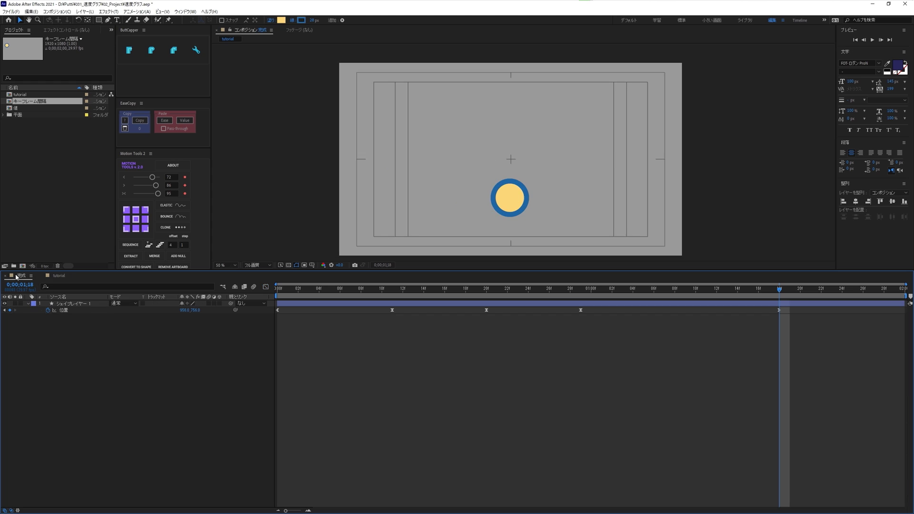
key("space")
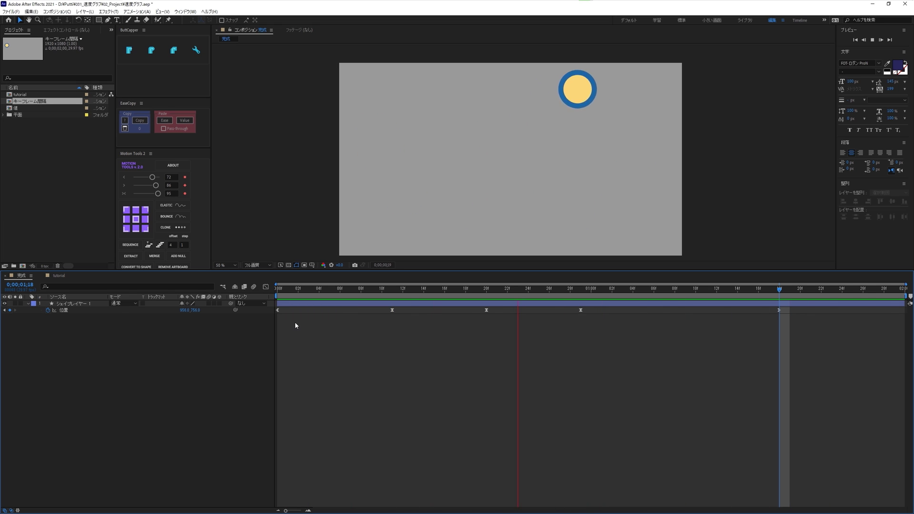
left_click(59, 276)
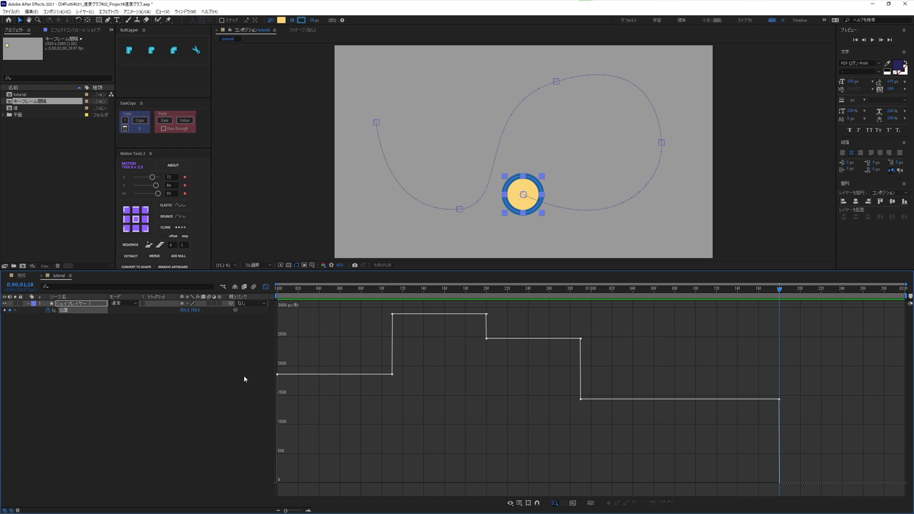
- Apply Easy Ease to all Position keyframes with the Graph Editor button to smooth the steps
left_click(323, 374)
left_click_drag(372, 314, 623, 418)
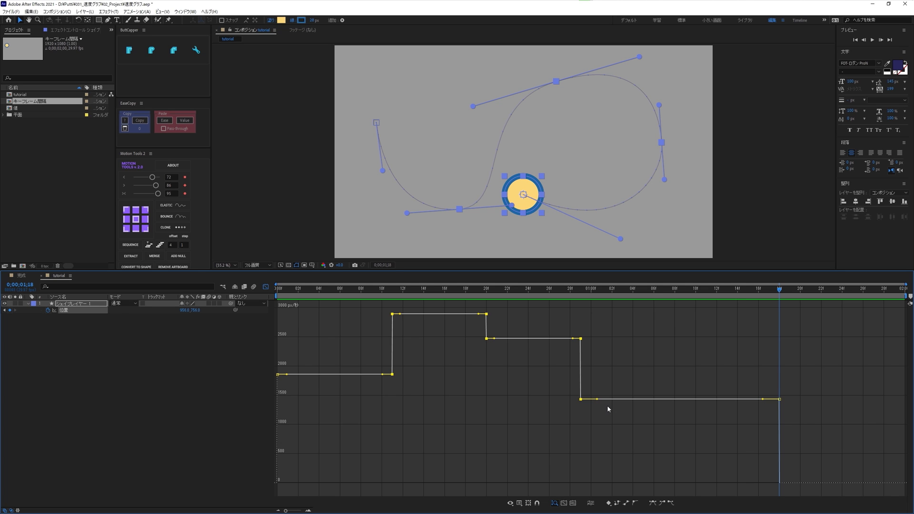
left_click(581, 340, "ctrl")
left_click(519, 416)
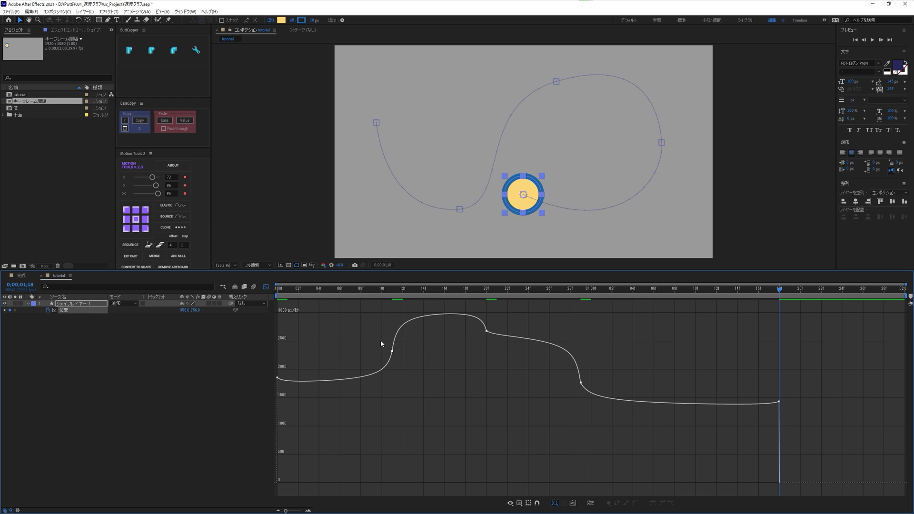
left_click_drag(381, 343, 397, 358)
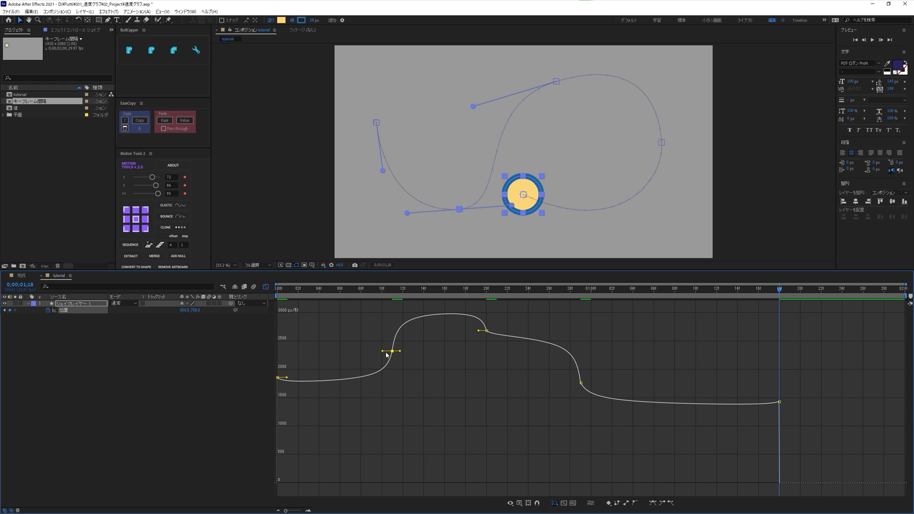
- Drag the first speed-graph keyframe down to 0 px/s
left_click_drag(307, 362, 275, 388)
left_click_drag(307, 293, 277, 321)
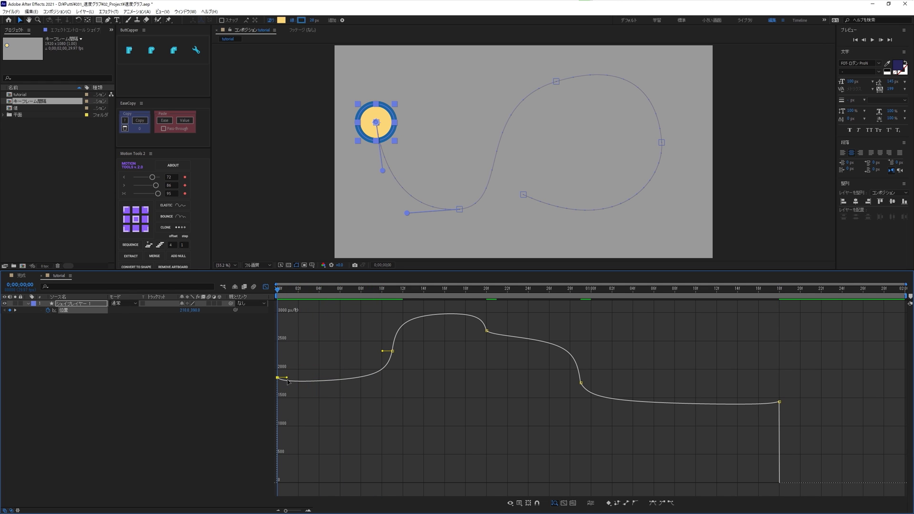
mouse_move(287, 378)
left_mouse_down()
mouse_move(296, 494)
mouse_move(294, 484)
mouse_move(326, 486)
left_mouse_up()
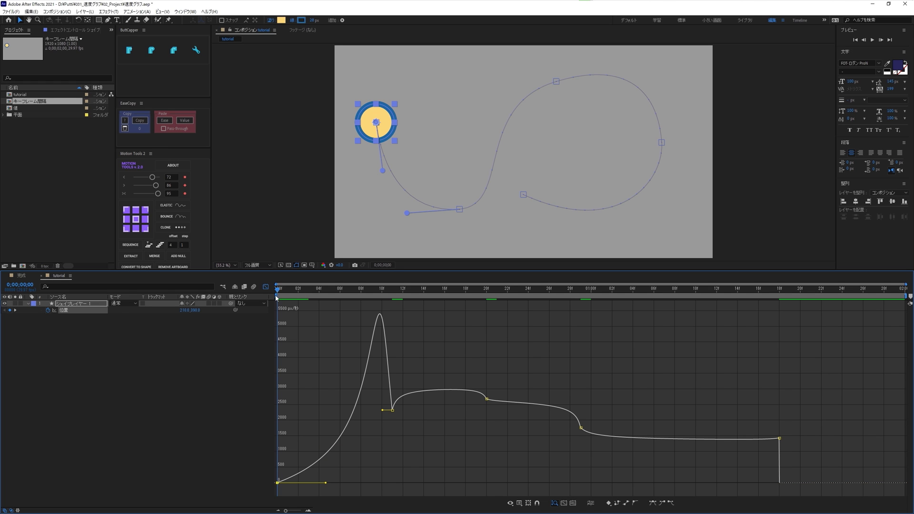
mouse_move(287, 289)
left_mouse_down()
mouse_move(410, 369)
mouse_move(365, 427)
left_mouse_up()
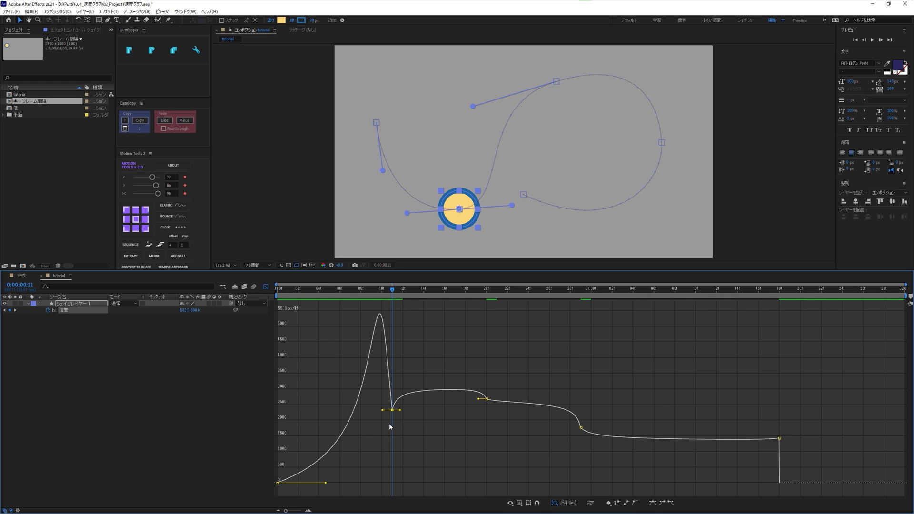
- Drag the 11f keyframe's speed up to about 11,800 px/s
mouse_move(393, 412)
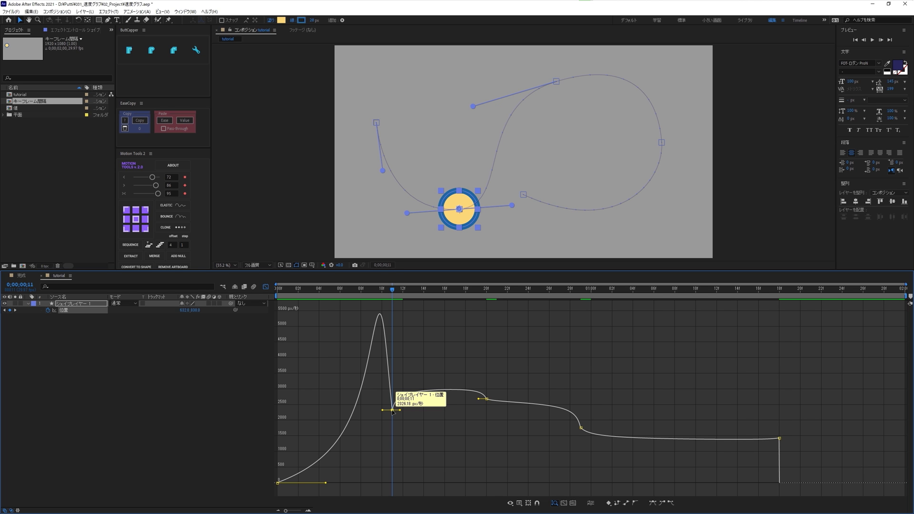
left_click_drag(393, 412, 394, 263)
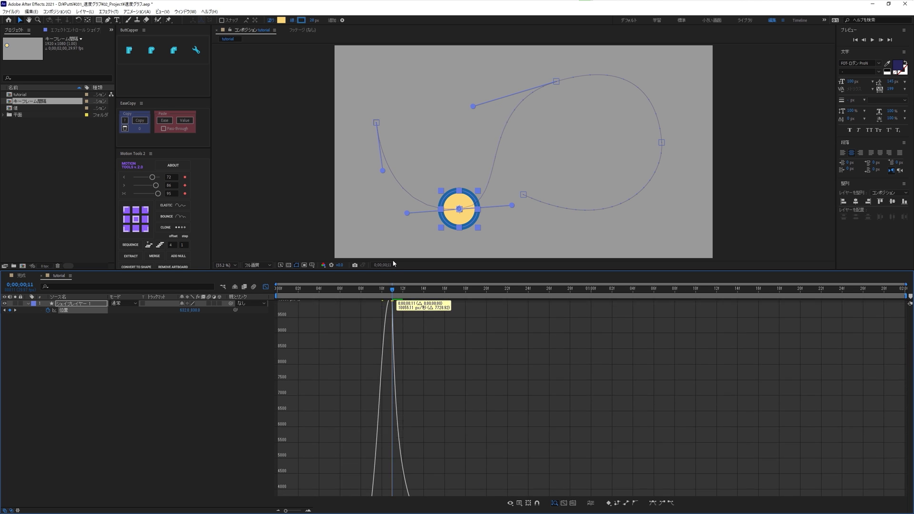
mouse_move(393, 264)
left_mouse_down()
mouse_move(381, 328)
mouse_move(394, 307)
mouse_move(394, 315)
left_mouse_up()
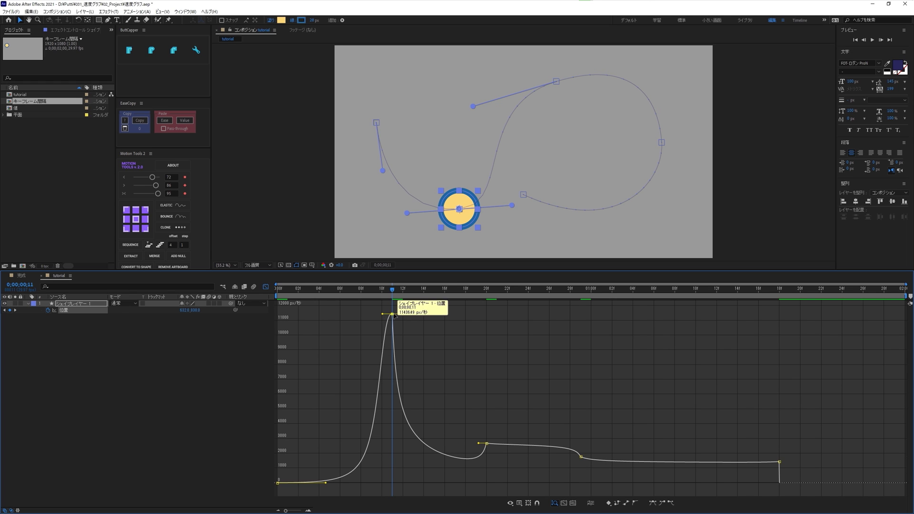
mouse_move(394, 316)
left_mouse_down()
mouse_move(328, 297)
mouse_move(379, 343)
mouse_move(487, 384)
mouse_move(416, 374)
mouse_move(487, 399)
left_mouse_up()
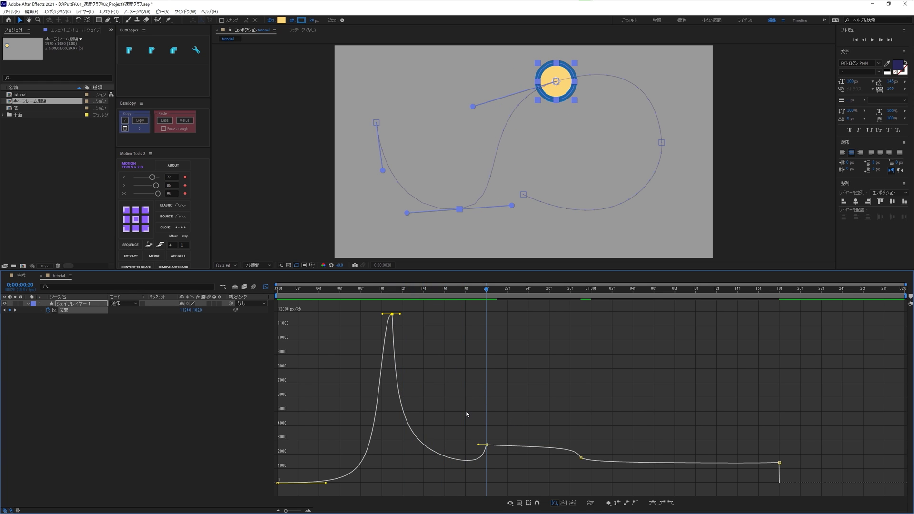
- Lower the 20f keyframe's speed to about 700 px/s
mouse_move(465, 413)
left_mouse_down()
mouse_move(502, 458)
mouse_move(487, 468)
left_mouse_up()
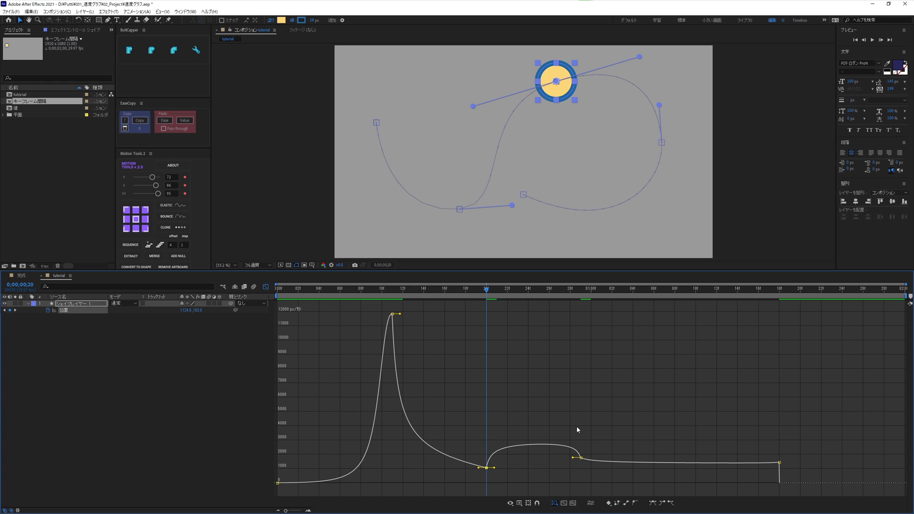
mouse_move(488, 468)
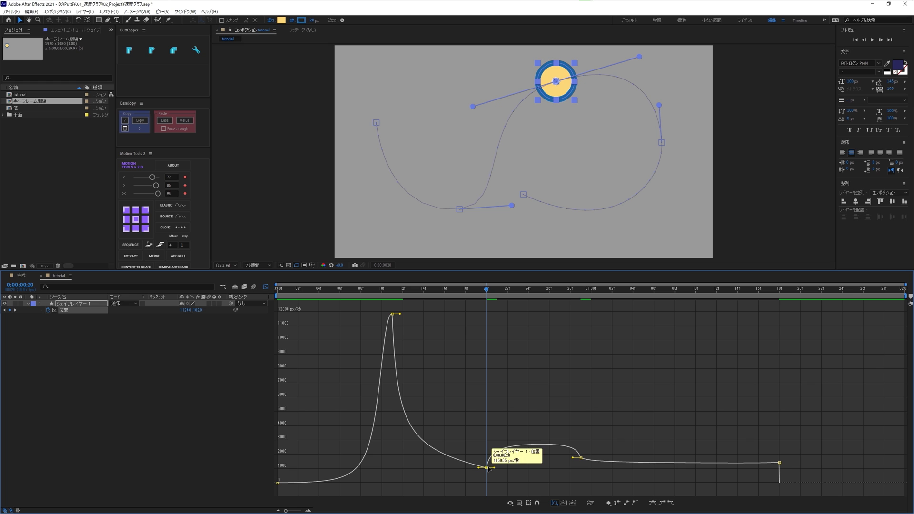
left_click_drag(488, 469, 491, 474)
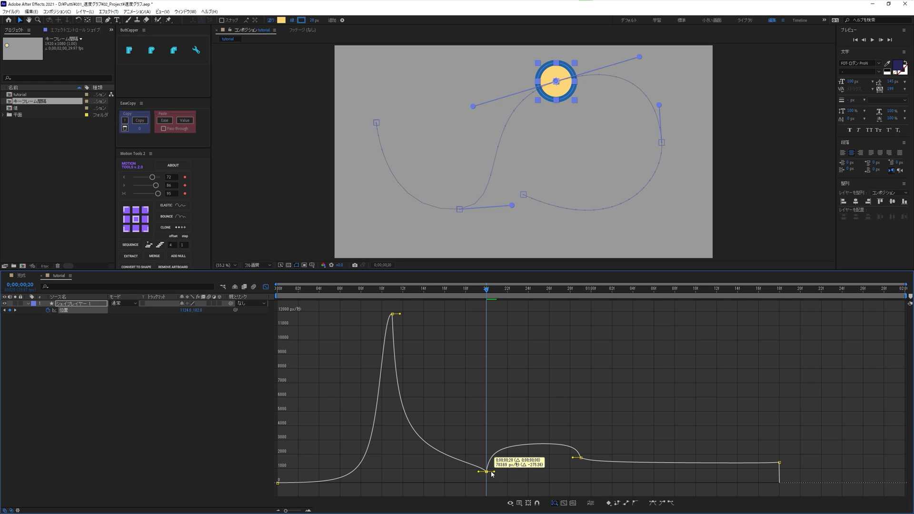
left_click_drag(492, 474, 499, 496)
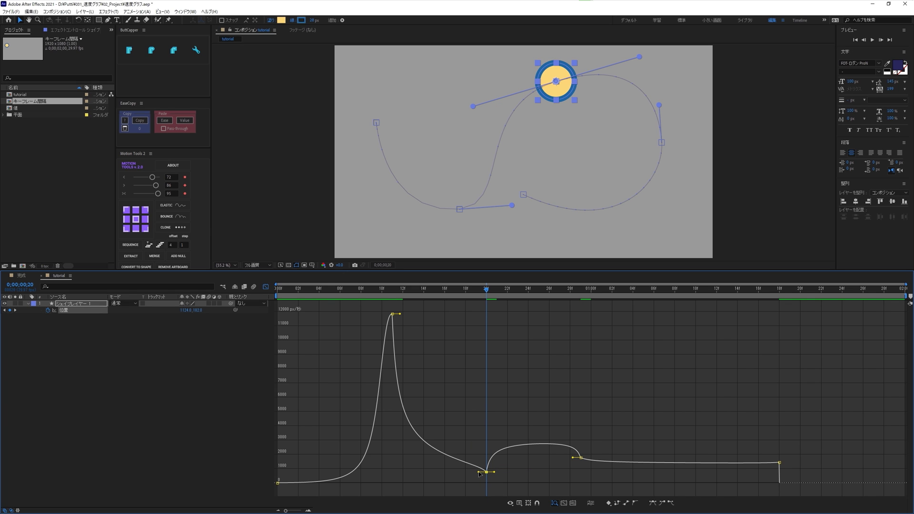
mouse_move(422, 296)
left_mouse_down()
mouse_move(425, 344)
mouse_move(468, 370)
left_mouse_up()
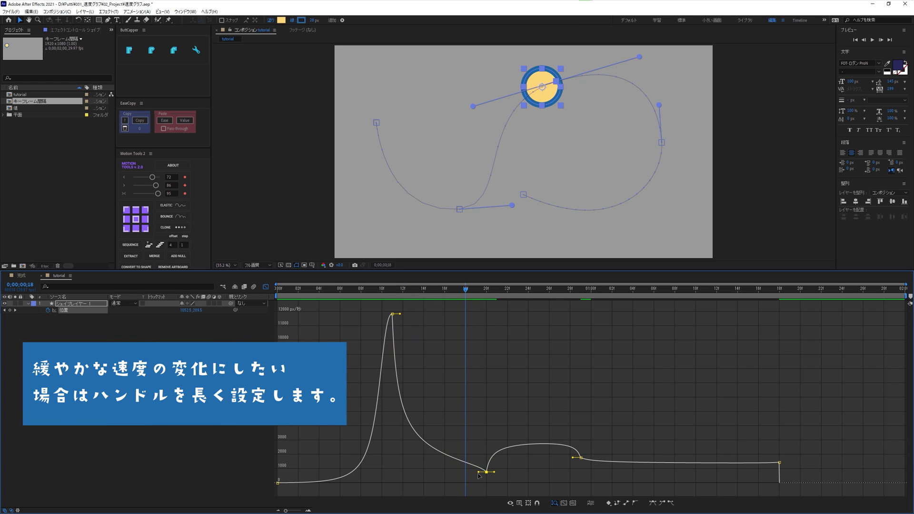
- Lengthen the 20f keyframe's incoming influence past 66% for a gentler slowdown, then preview the motion
left_click_drag(478, 472, 456, 472)
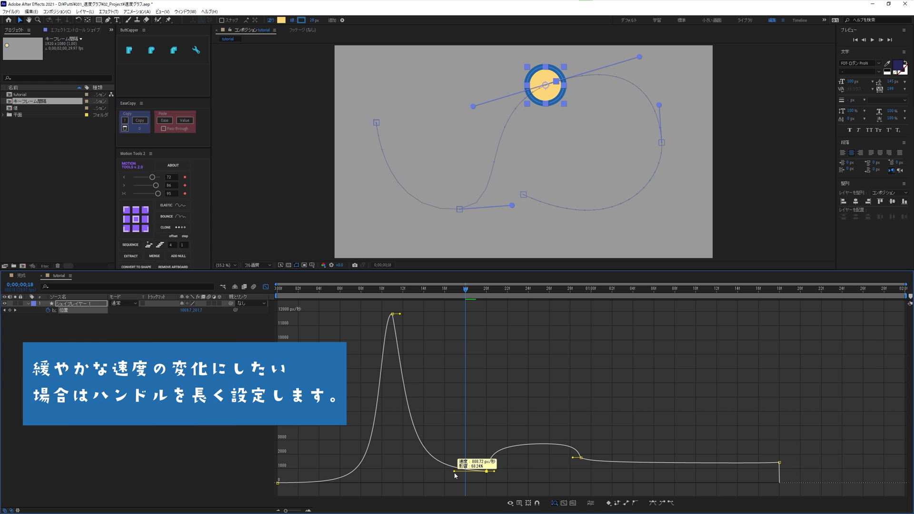
left_click_drag(453, 475, 450, 470)
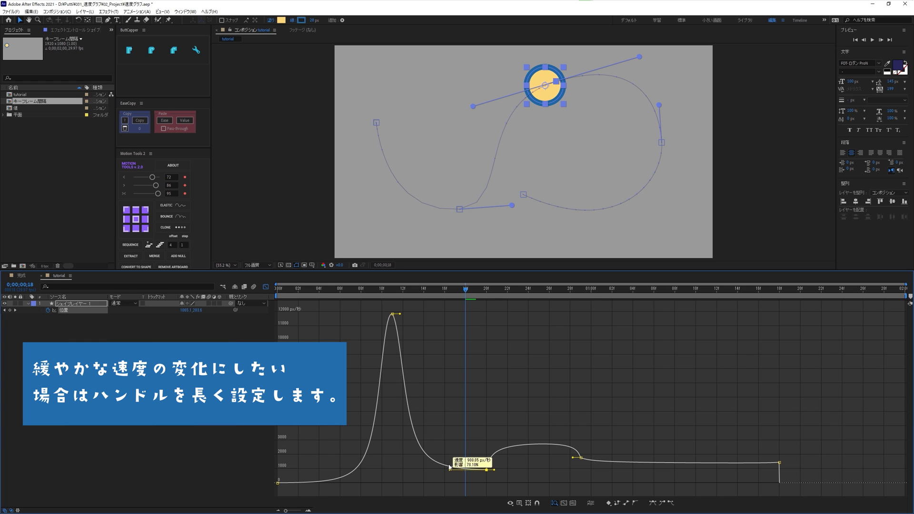
mouse_move(426, 291)
left_mouse_down()
mouse_move(394, 322)
mouse_move(478, 376)
left_mouse_up()
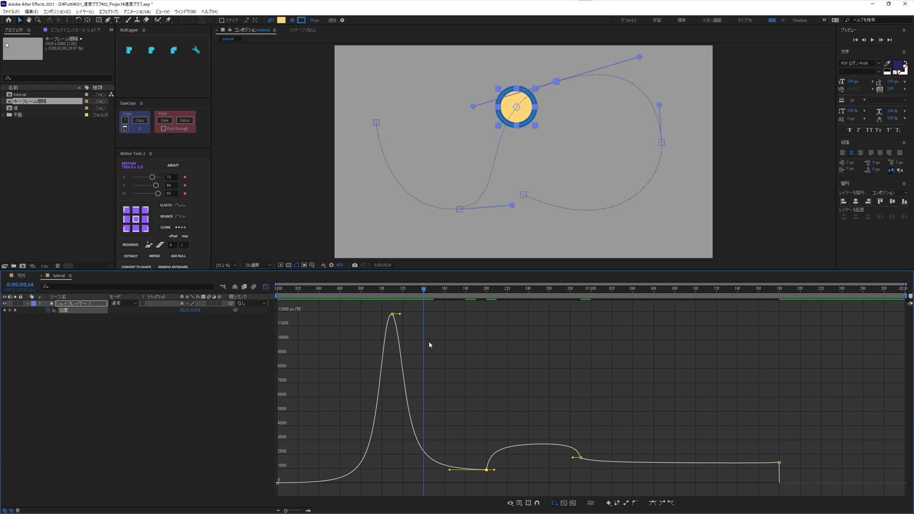
key("space")
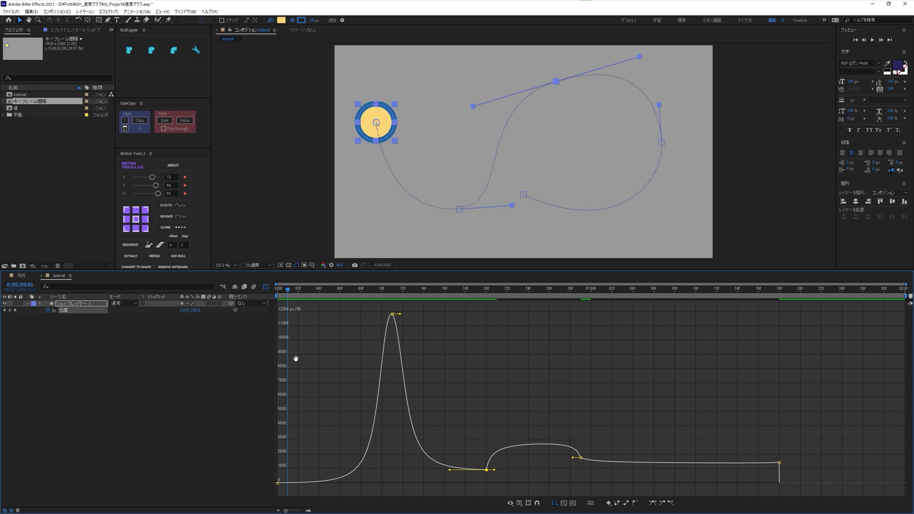
key("space")
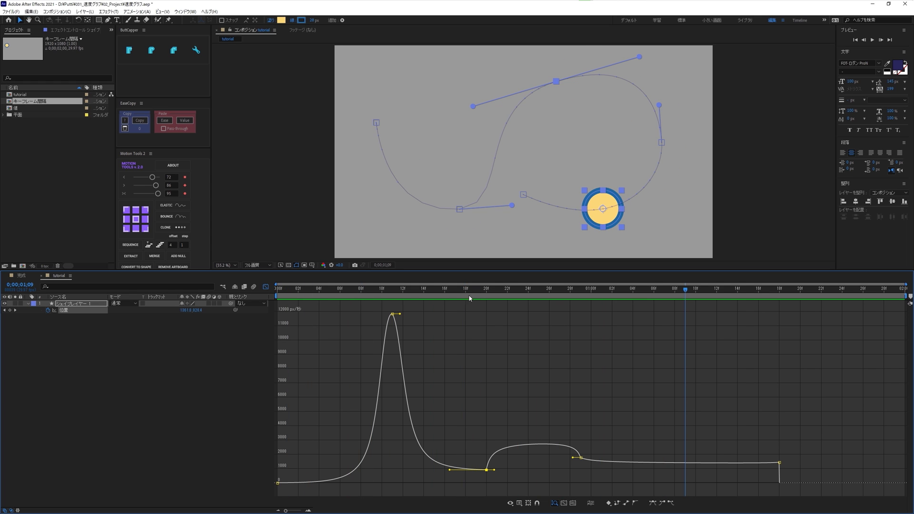
mouse_move(309, 334)
left_mouse_down()
mouse_move(388, 331)
mouse_move(485, 361)
left_mouse_up()
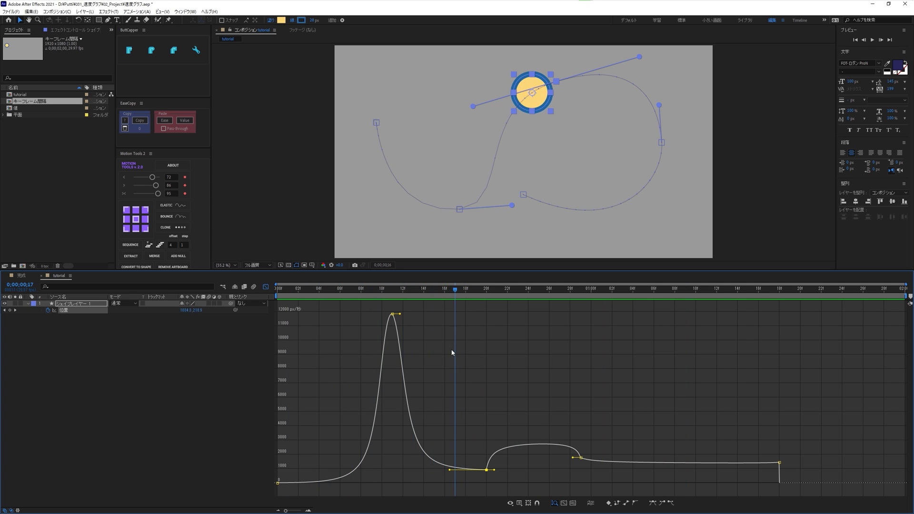
mouse_move(474, 428)
left_mouse_down()
mouse_move(506, 481)
mouse_move(448, 477)
left_mouse_up()
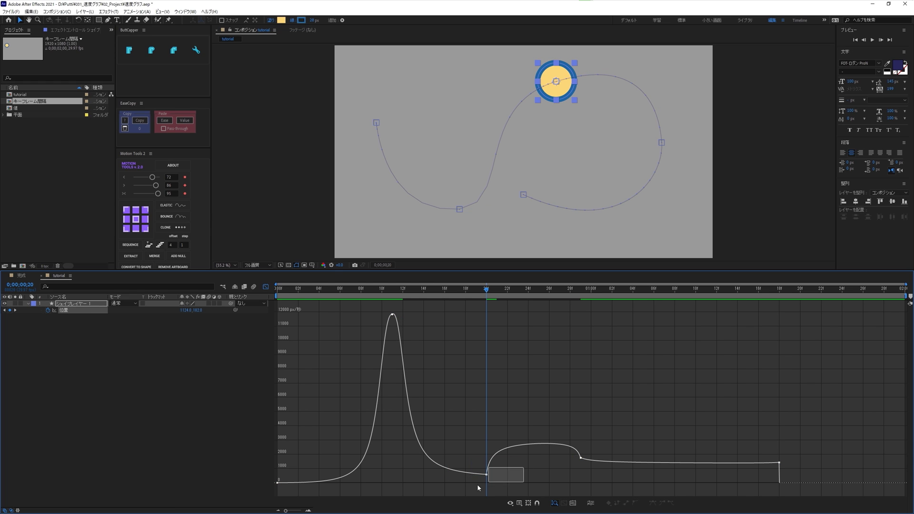
- Lower the 11f peak to about 11,100 px/s and widen its influence to roughly 22%
left_click_drag(440, 344, 379, 308)
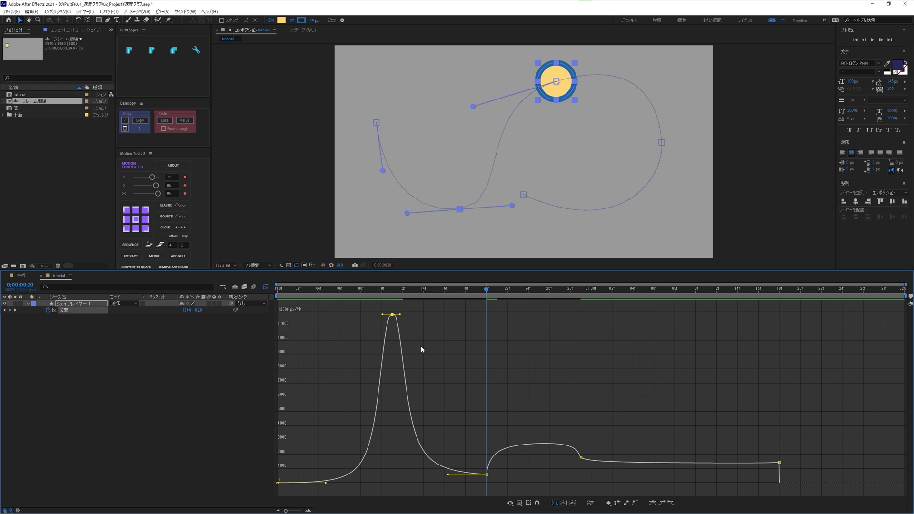
left_click_drag(392, 316, 395, 327)
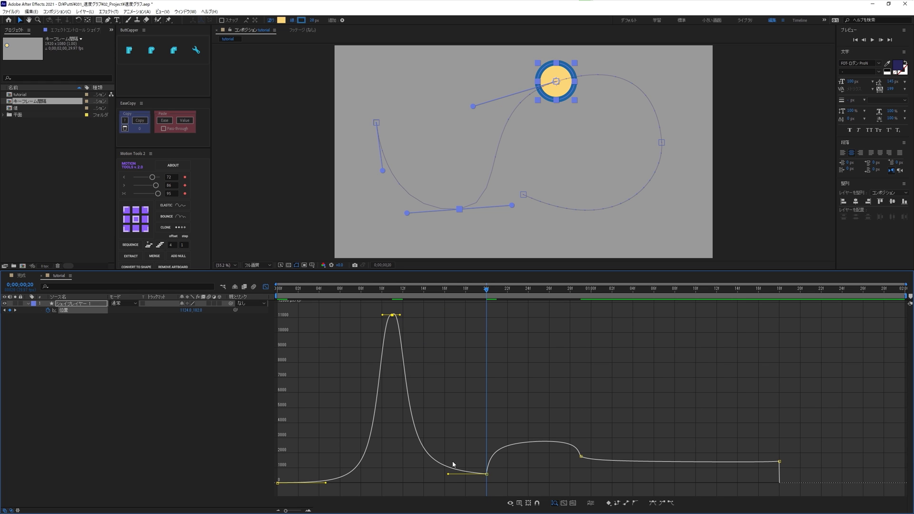
mouse_move(487, 474)
left_mouse_down()
mouse_move(507, 481)
mouse_move(489, 478)
left_mouse_up()
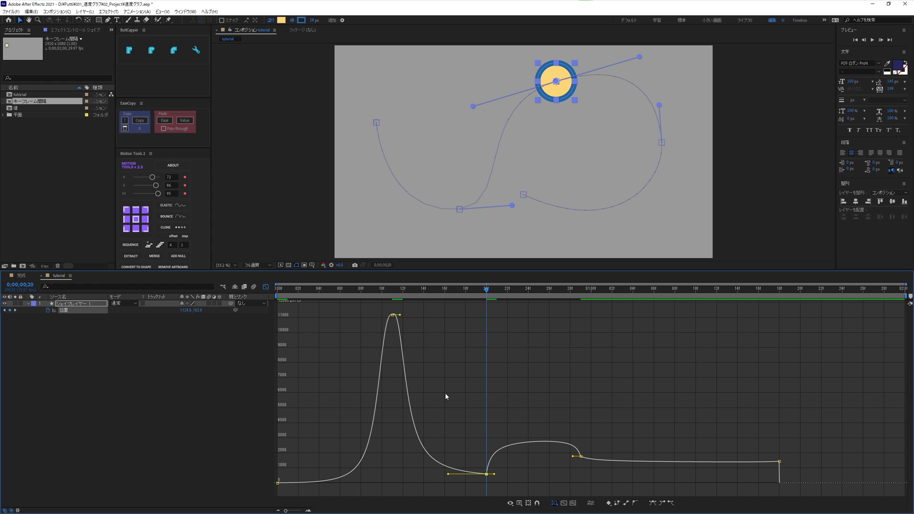
left_click_drag(401, 316, 402, 316)
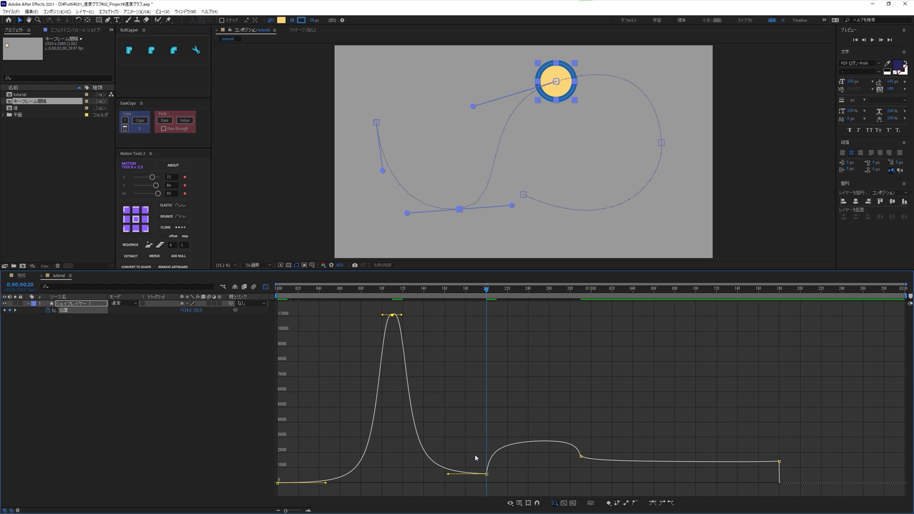
left_click_drag(467, 392, 504, 481)
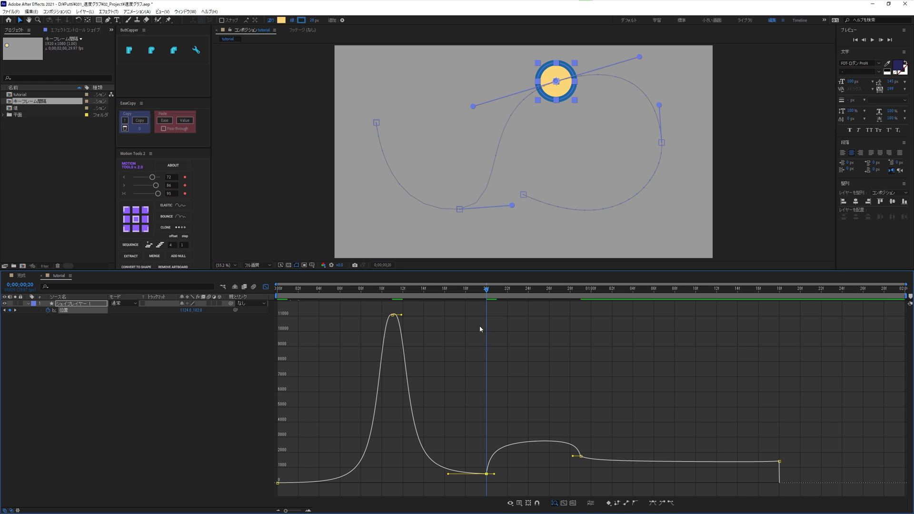
mouse_move(485, 296)
left_mouse_down()
mouse_move(534, 330)
mouse_move(513, 329)
left_mouse_up()
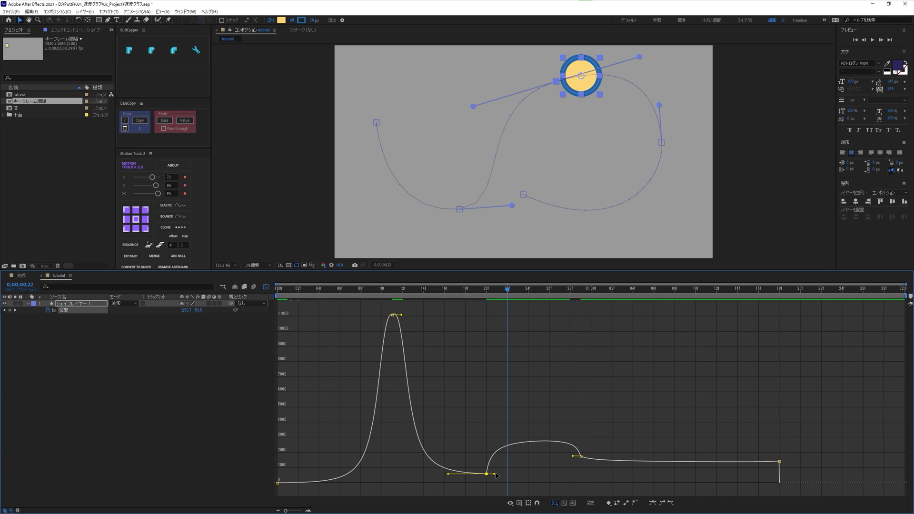
- Pull the 20f keyframe's outgoing speed out and raise the 29f keyframe to about 9000 px/s
left_click_drag(495, 474, 531, 476)
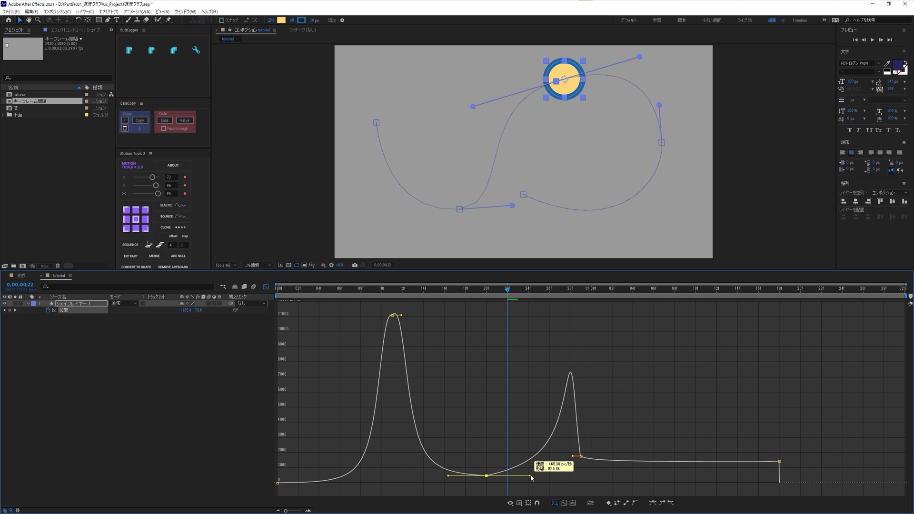
left_click(581, 456)
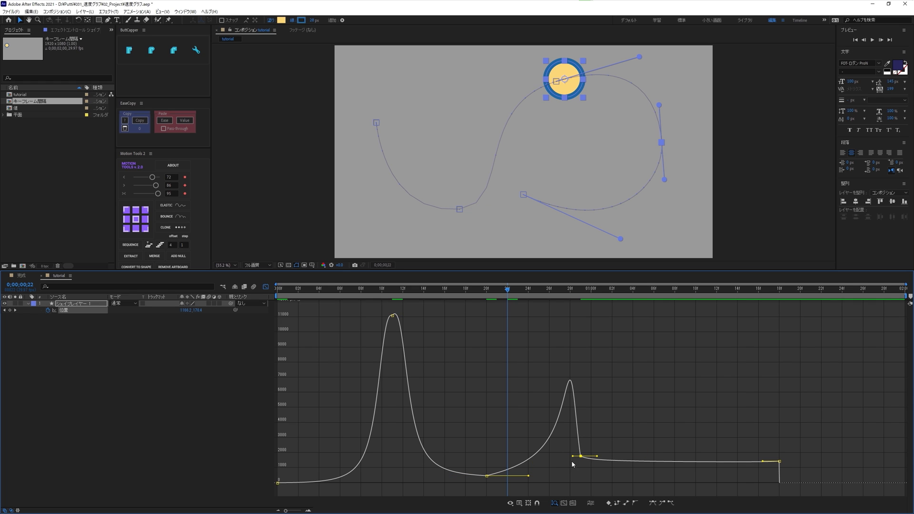
mouse_move(508, 292)
left_mouse_down()
mouse_move(584, 324)
mouse_move(565, 358)
mouse_move(580, 366)
left_mouse_up()
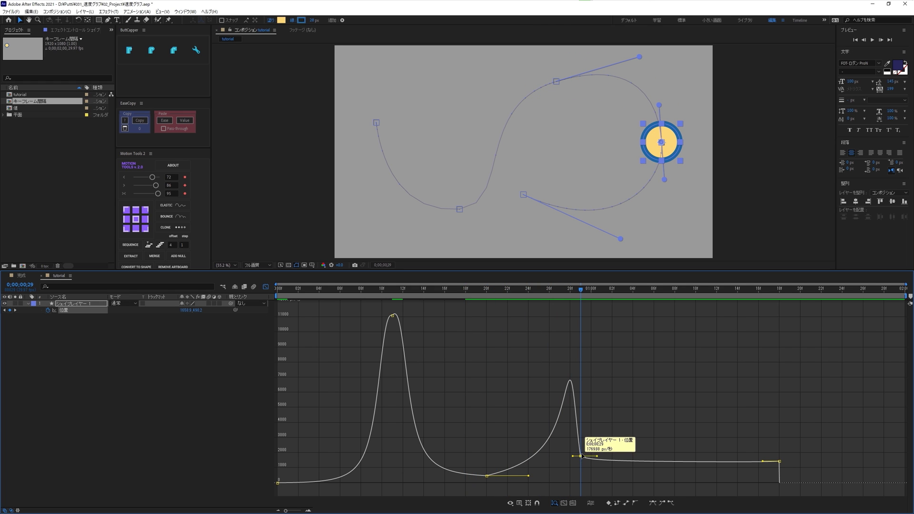
mouse_move(582, 456)
left_mouse_down()
mouse_move(589, 324)
mouse_move(589, 340)
mouse_move(578, 325)
left_mouse_up()
- Refine the middle keyframe's outgoing easing, check the 27f–29f motion, then select the 11f peak keyframe
left_click(508, 477)
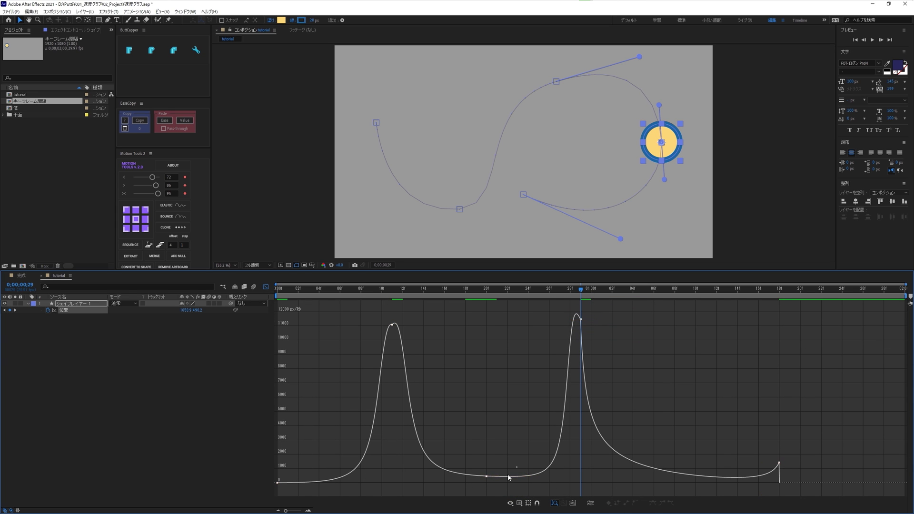
double_click(517, 477)
left_click_drag(530, 478, 526, 477)
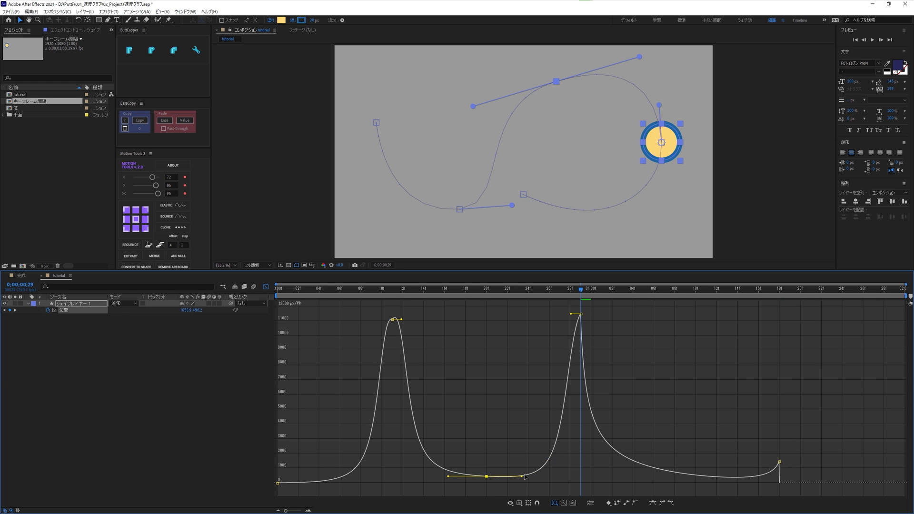
mouse_move(565, 289)
left_mouse_down()
mouse_move(562, 335)
mouse_move(581, 333)
mouse_move(590, 349)
left_mouse_up()
left_click(581, 315)
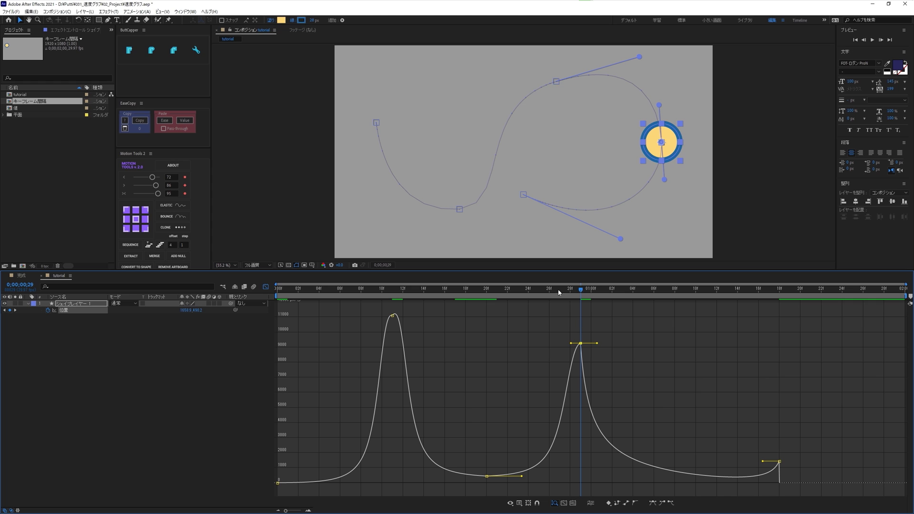
mouse_move(560, 293)
left_mouse_down()
mouse_move(403, 288)
mouse_move(405, 315)
mouse_move(394, 300)
left_mouse_up()
left_click(393, 316)
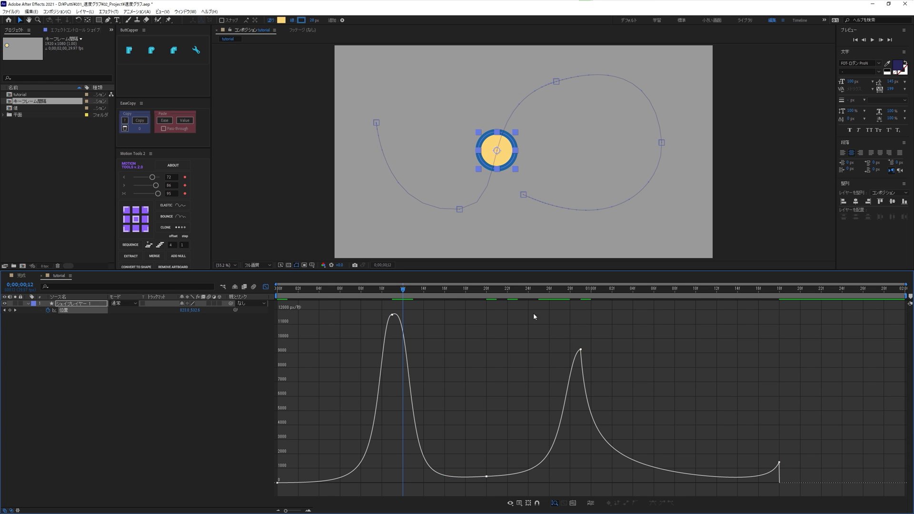
- Give the last keyframe at 1:18 a long ease-in so speed tapers to zero, then preview
mouse_move(403, 289)
left_mouse_down()
mouse_move(686, 345)
mouse_move(574, 338)
left_mouse_up()
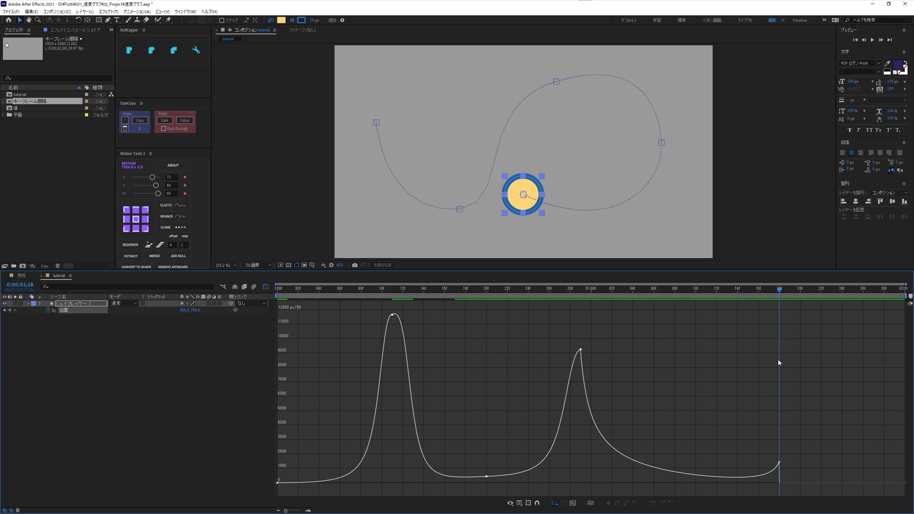
left_click_drag(573, 338, 780, 383)
left_click(780, 463)
mouse_move(779, 467)
left_mouse_down()
mouse_move(780, 482)
mouse_move(692, 490)
left_mouse_up()
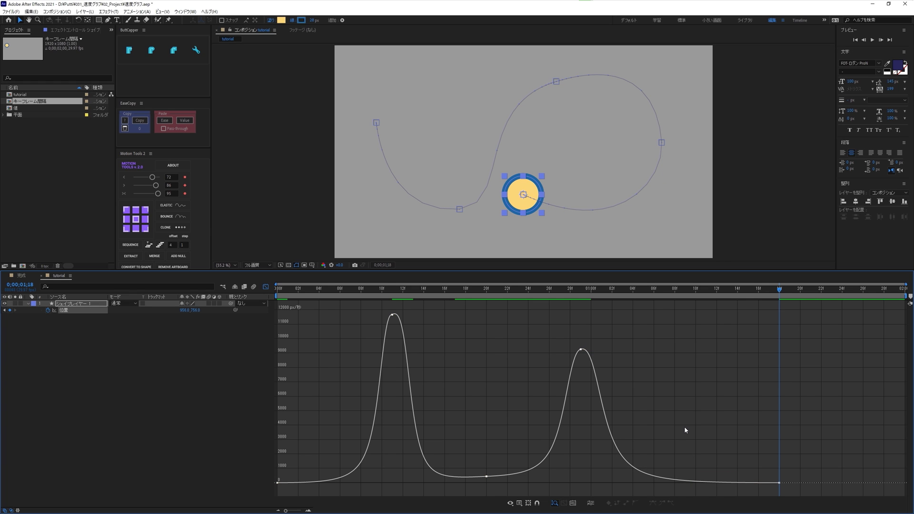
key("space")
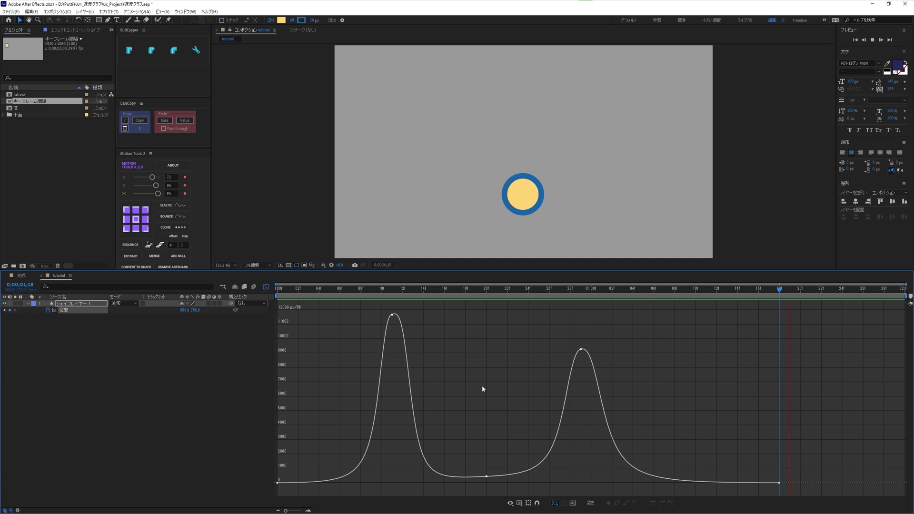
- Lower the first peak and widen the 20f keyframe's incoming influence to about 72%
mouse_move(440, 359)
left_mouse_down()
mouse_move(354, 301)
mouse_move(393, 333)
left_mouse_up()
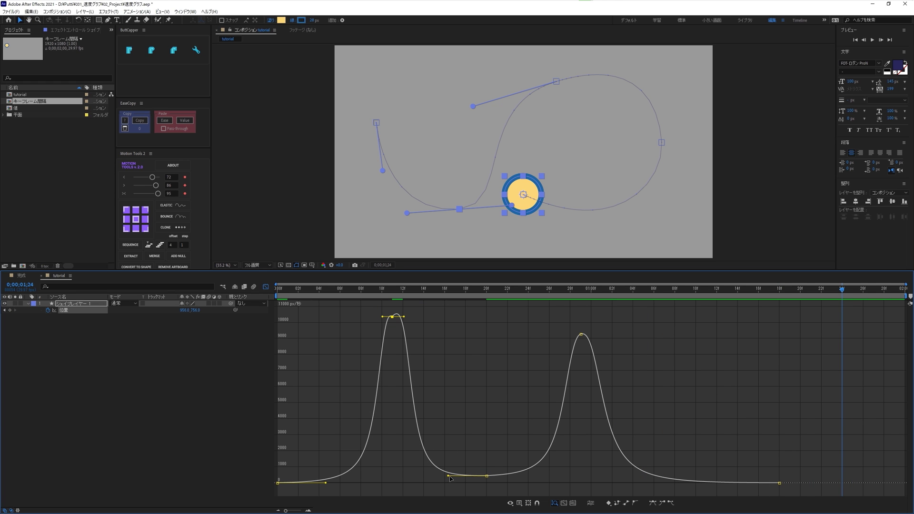
left_click_drag(450, 476, 451, 479)
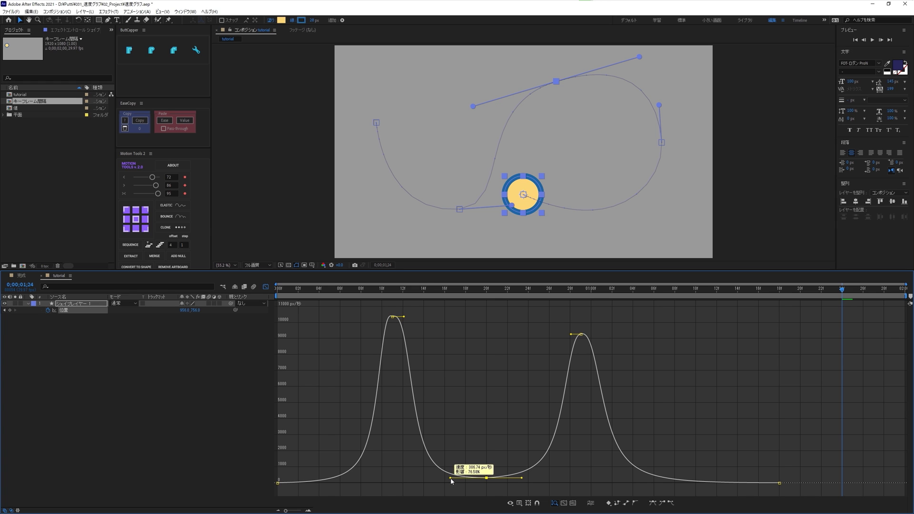
left_click(459, 424)
double_click(404, 322)
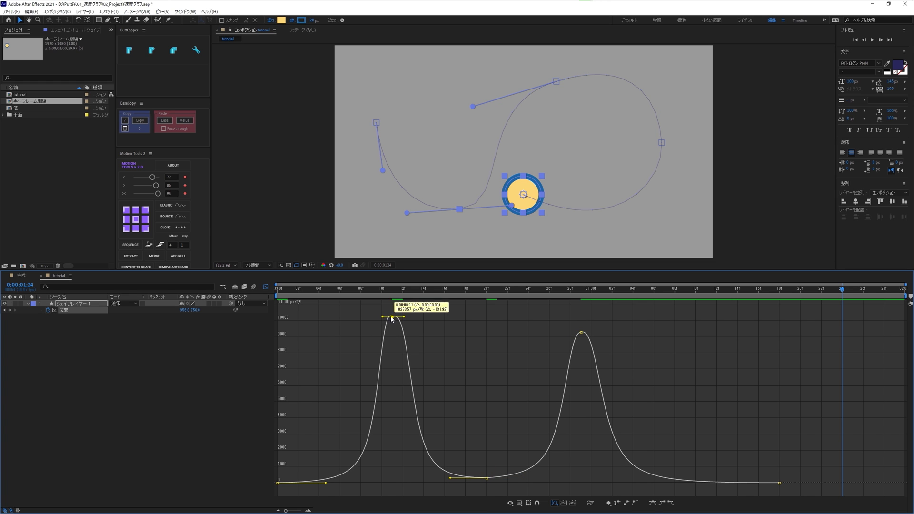
left_click_drag(451, 479, 453, 481)
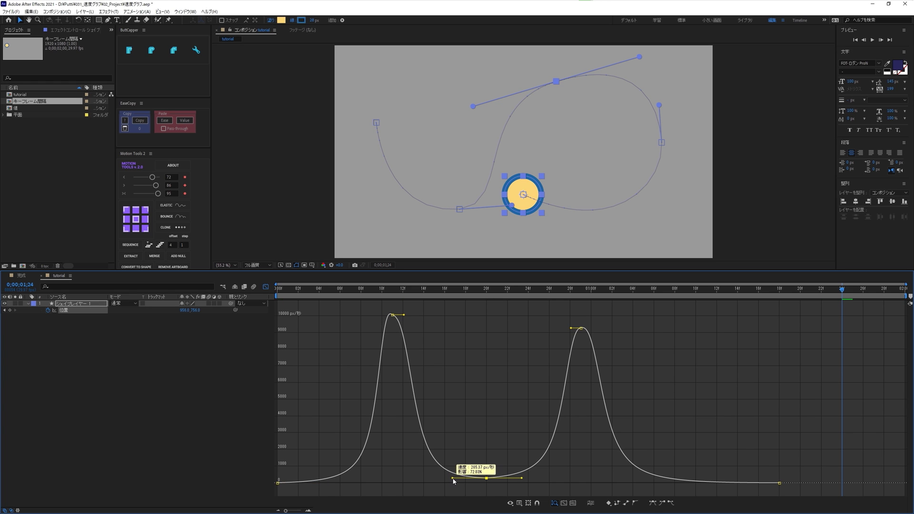
left_click(454, 432)
- Preview the reshaped animation again from the start with all position keyframes selected
key("space")
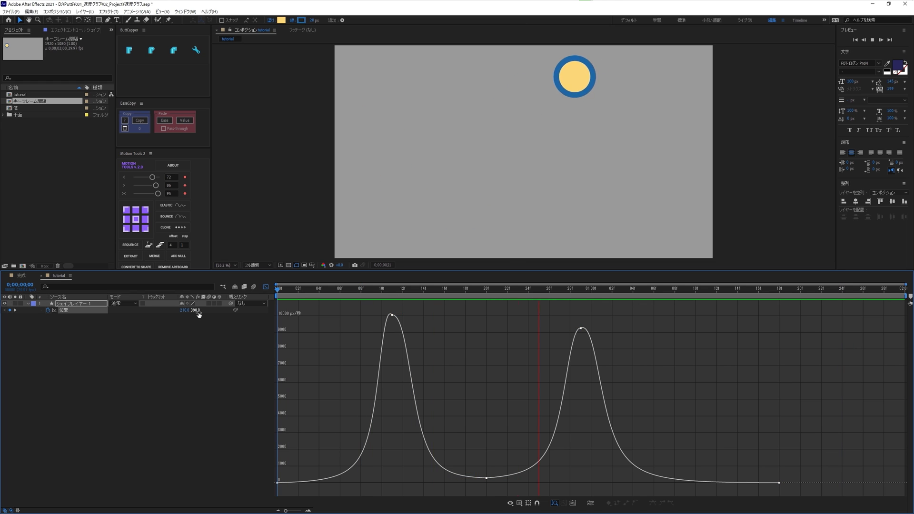
left_click(484, 480)
left_click(486, 480)
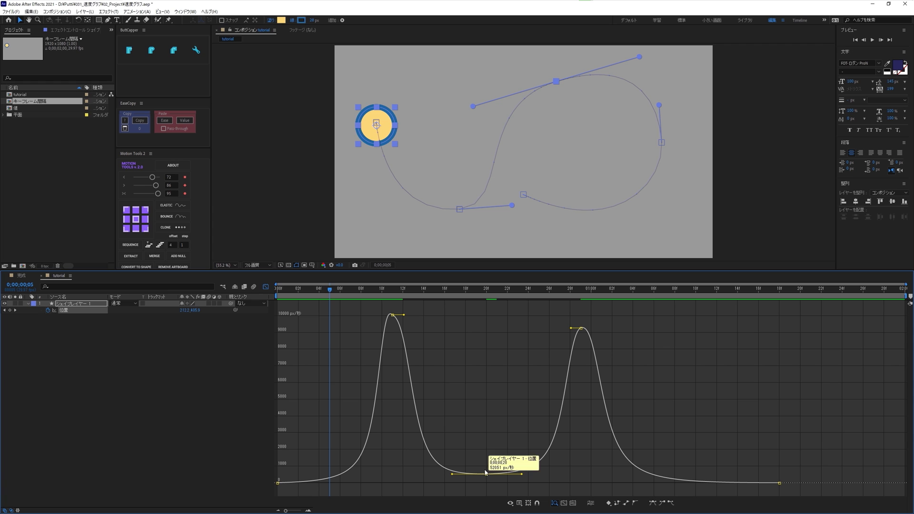
left_click(184, 317)
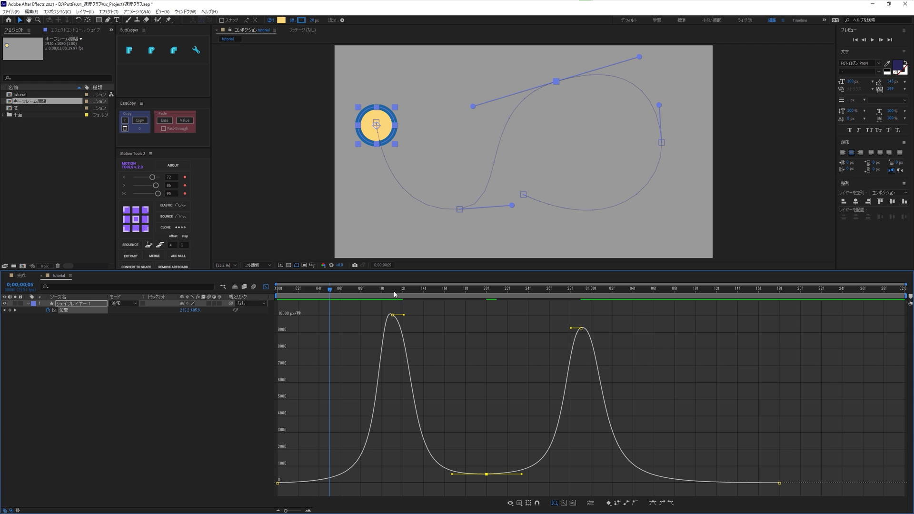
key("Home")
key("space")
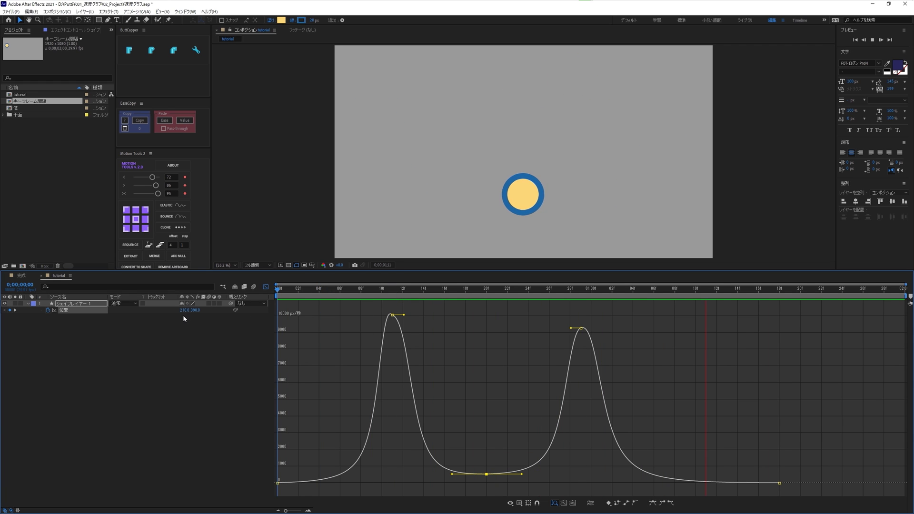